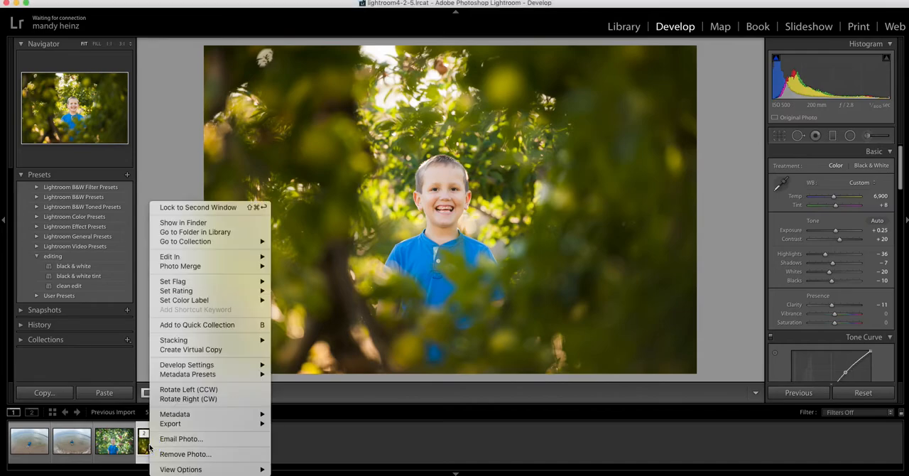
Create a virtual copy of the photo of the boy among the trees and reset its develop settings.
{"action": "left_click", "coordinate": [190, 351]}
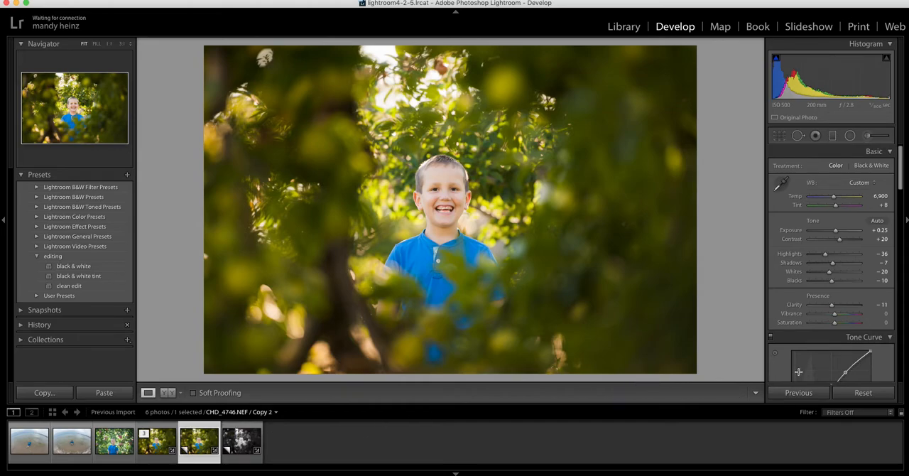
{"action": "left_click", "coordinate": [863, 393]}
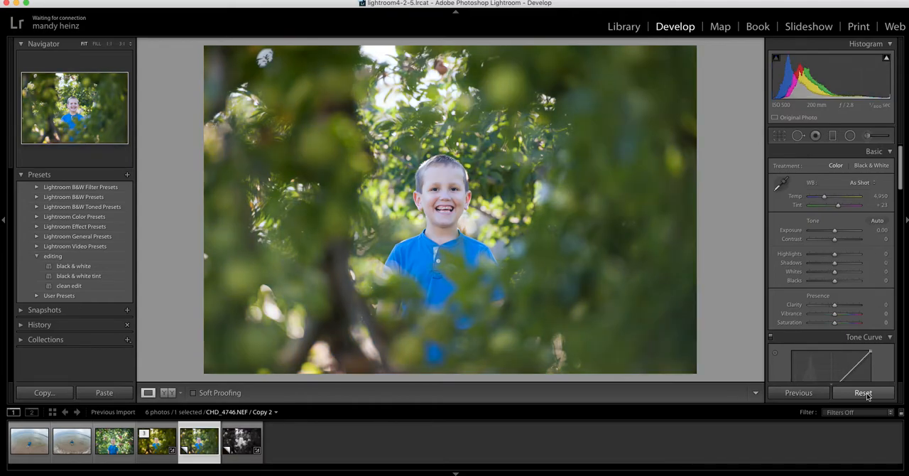
Set the white balance by sampling the light button on the boy's blue shirt as the target neutral.
{"action": "left_click", "coordinate": [441, 261]}
{"action": "left_click", "coordinate": [781, 182]}
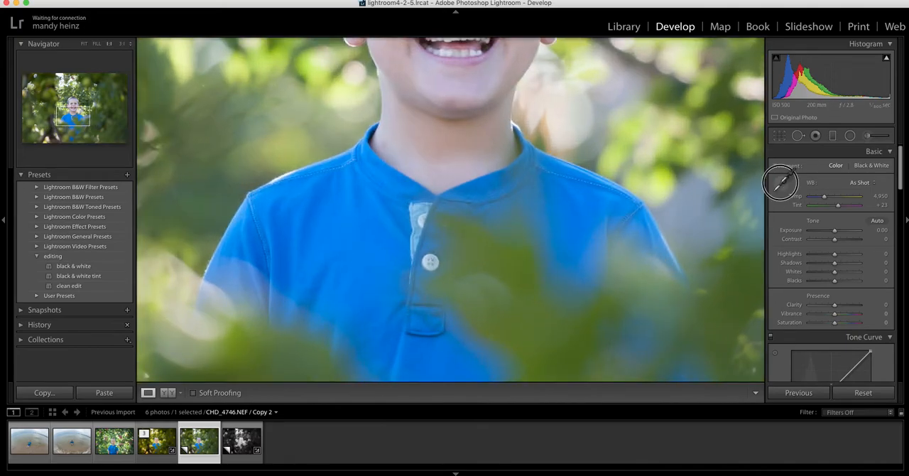
{"action": "left_click", "coordinate": [431, 262]}
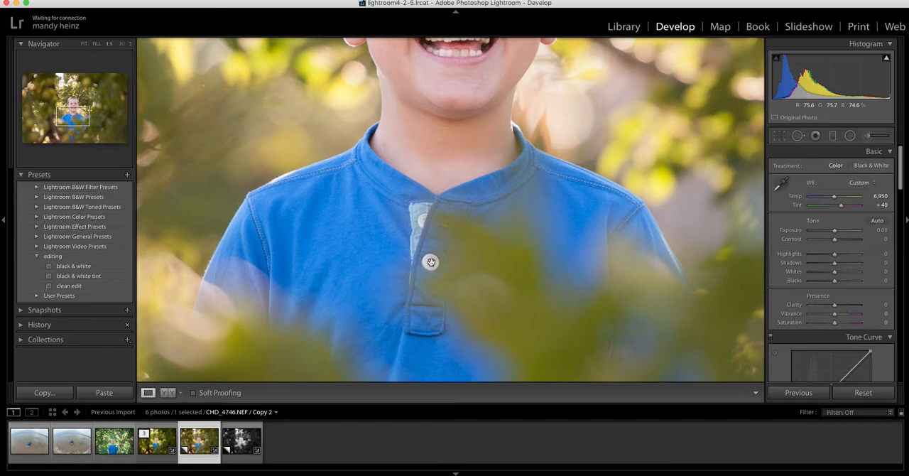
Set the Tint to +8, judging the skin tone on the boy's face, and return to the full-photo view.
{"action": "left_click_drag", "start_coordinate": [468, 69], "coordinate": [468, 189]}
{"action": "left_click_drag", "start_coordinate": [841, 205], "coordinate": [836, 206]}
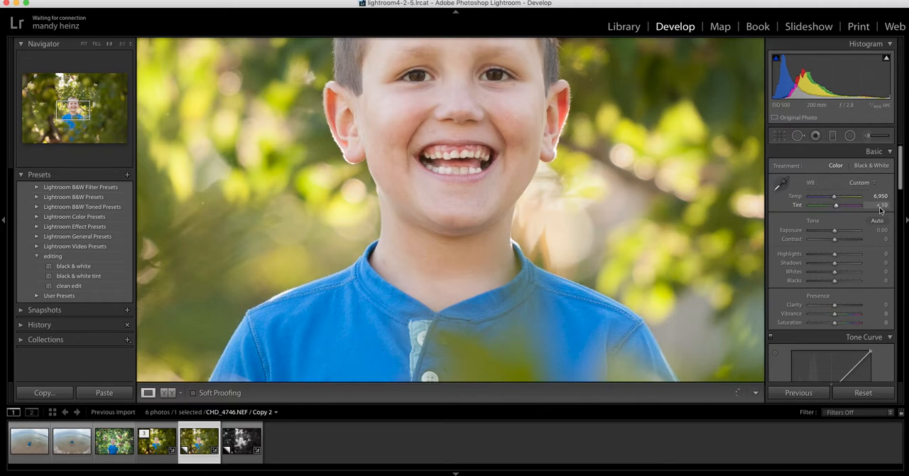
{"action": "scroll", "coordinate": [872, 206], "scroll_direction": "down", "scroll_amount": 1}
{"action": "left_click", "coordinate": [881, 200]}
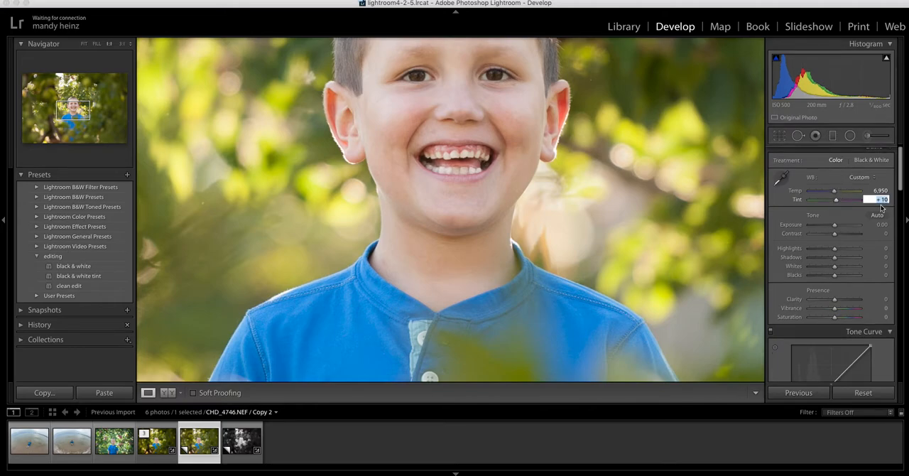
{"action": "key", "text": "BackSpace"}
{"action": "key", "text": "Return"}
{"action": "left_click", "coordinate": [486, 147]}
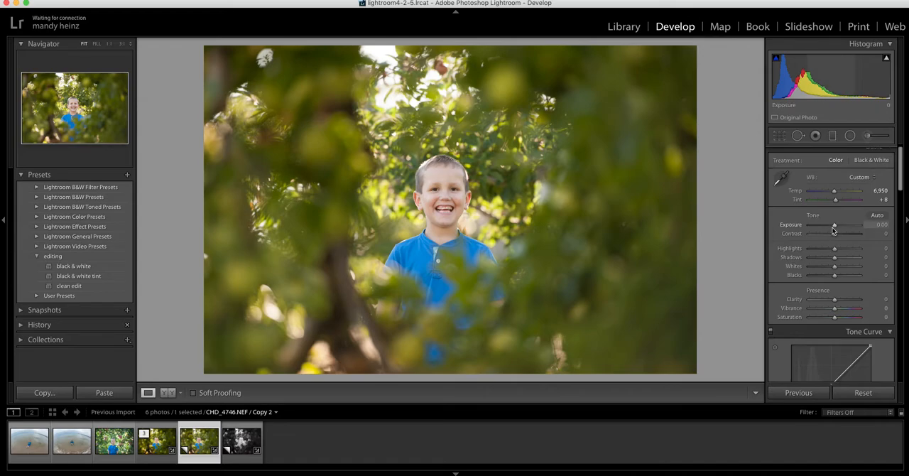
Try to set the Exposure to +10.
{"action": "left_click_drag", "start_coordinate": [834, 225], "coordinate": [836, 227]}
{"action": "left_click", "coordinate": [880, 225]}
{"action": "type", "text": "+10"}
{"action": "key", "text": "Return"}
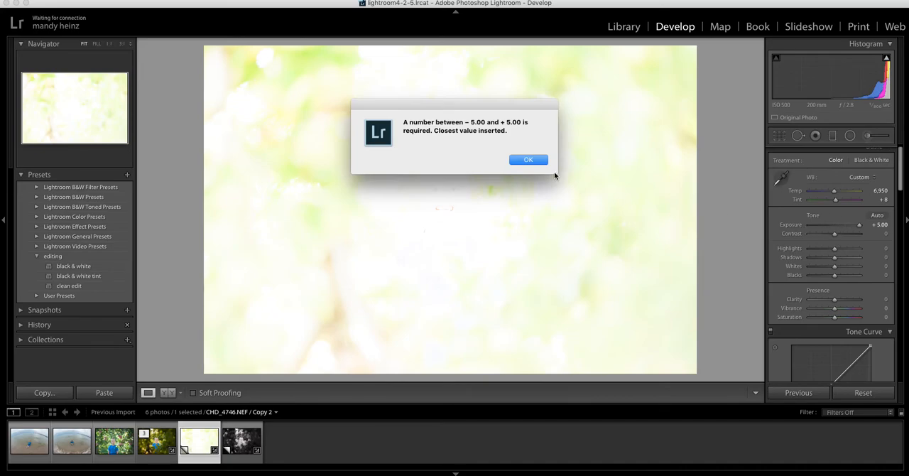
{"action": "left_click", "coordinate": [528, 159]}
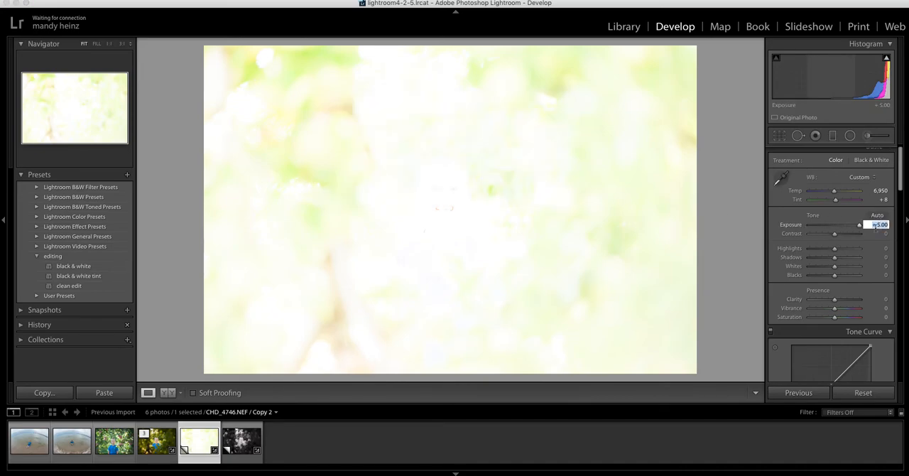
Set the Exposure to +0.10 and the Contrast to +16.
{"action": "key", "text": "BackSpace"}
{"action": "type", "text": "+.1"}
{"action": "key", "text": "Return"}
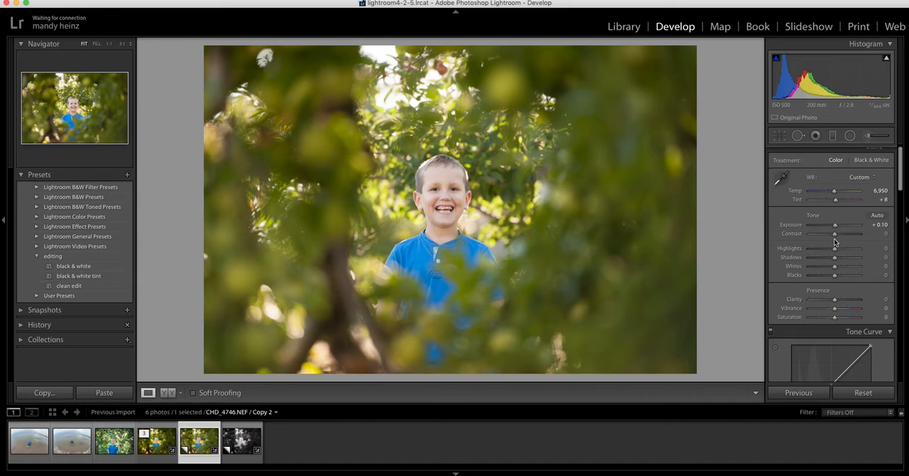
{"action": "left_click", "coordinate": [835, 234]}
{"action": "left_click_drag", "start_coordinate": [835, 234], "coordinate": [839, 236]}
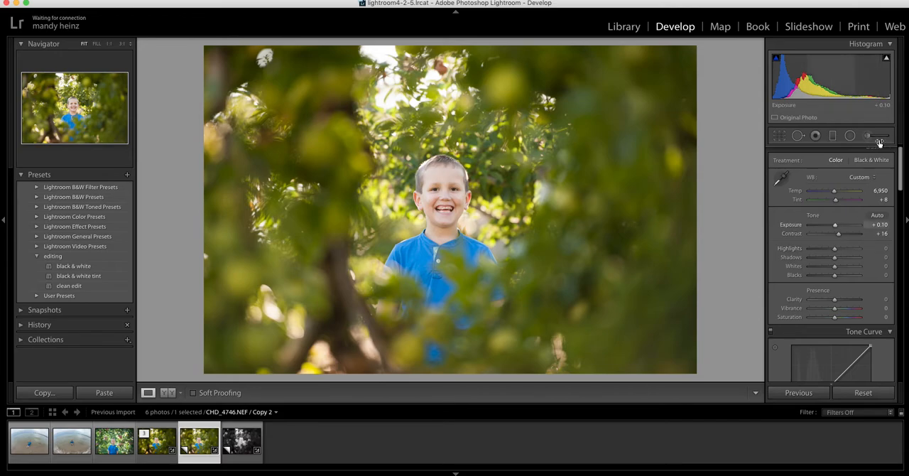
Check the highlight clipping in the photo, turn its warning off and lower the Highlights to −31.
{"action": "mouse_move", "coordinate": [887, 60]}
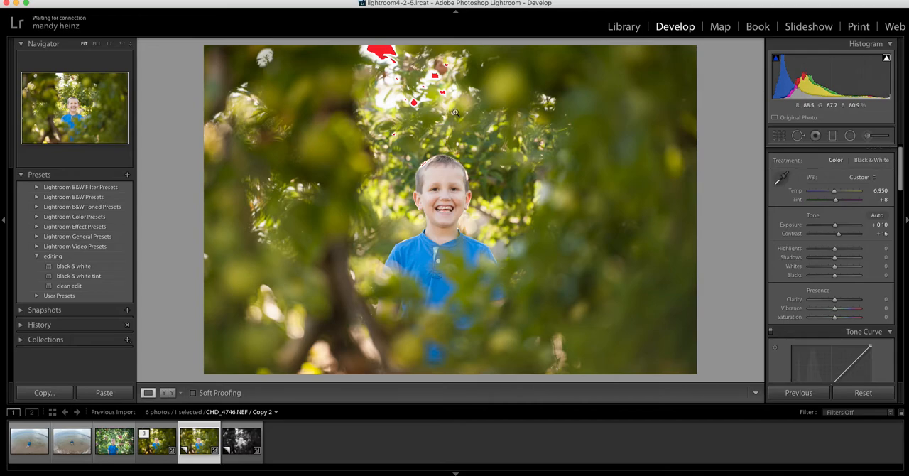
{"action": "left_click", "coordinate": [886, 58]}
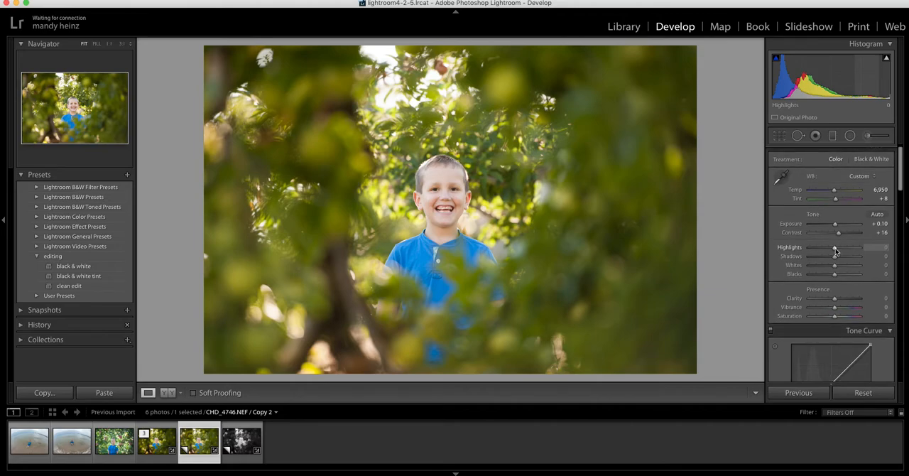
{"action": "left_click_drag", "start_coordinate": [836, 248], "coordinate": [827, 248]}
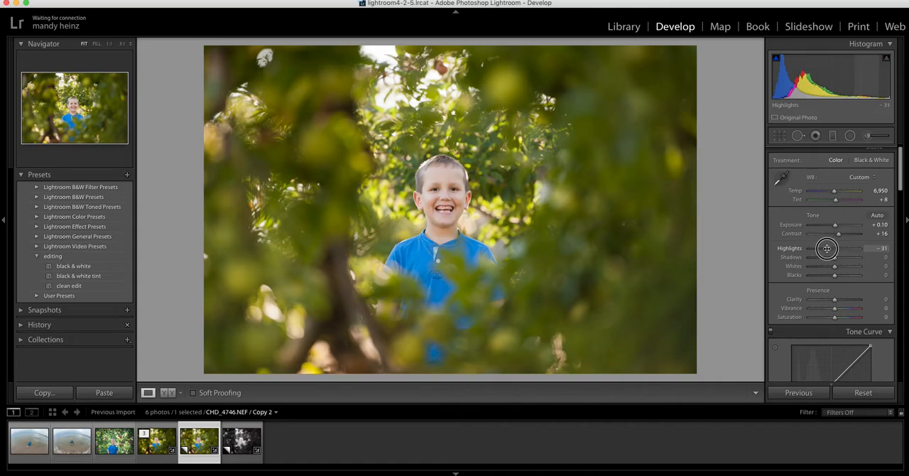
Set the Shadows to +15.
{"action": "scroll", "coordinate": [826, 248], "scroll_direction": "down", "scroll_amount": 1}
{"action": "scroll", "coordinate": [827, 248], "scroll_direction": "up", "scroll_amount": 1}
{"action": "scroll", "coordinate": [827, 249], "scroll_direction": "up", "scroll_amount": 2}
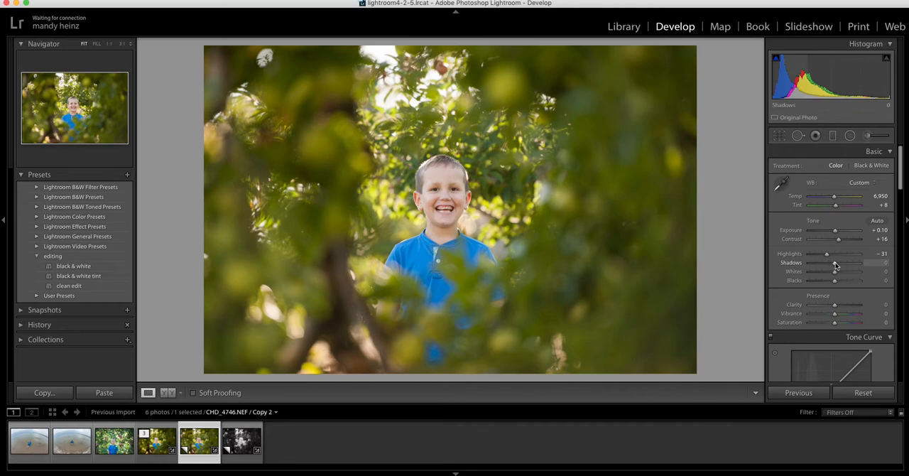
{"action": "left_click_drag", "start_coordinate": [835, 263], "coordinate": [839, 261]}
{"action": "left_click_drag", "start_coordinate": [839, 262], "coordinate": [839, 261]}
{"action": "left_click", "coordinate": [880, 263]}
{"action": "key", "text": "BackSpace"}
{"action": "type", "text": "+ 1"}
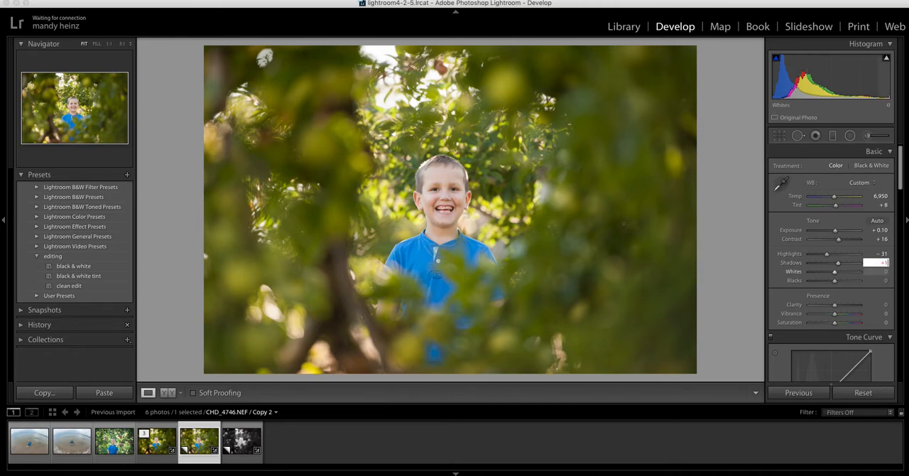
{"action": "type", "text": "5"}
{"action": "key", "text": "Return"}
Set the Whites to +28 and the Blacks to −10.
{"action": "left_click_drag", "start_coordinate": [837, 275], "coordinate": [840, 272]}
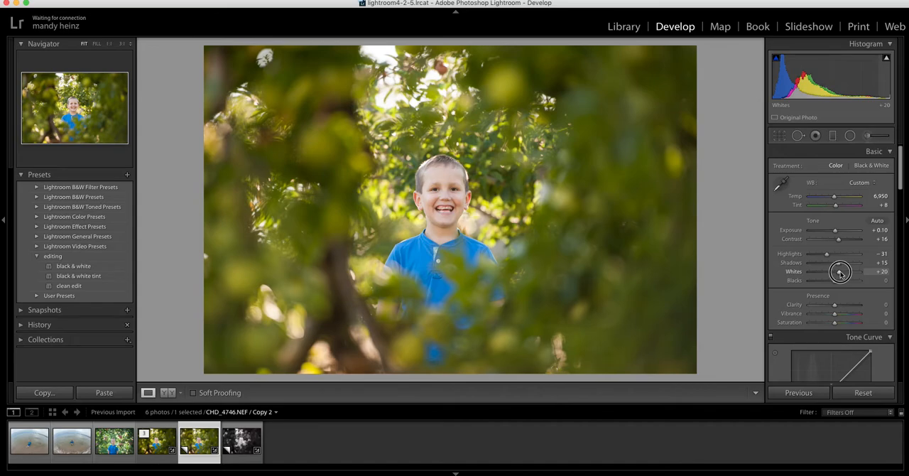
{"action": "left_click_drag", "start_coordinate": [840, 272], "coordinate": [842, 274]}
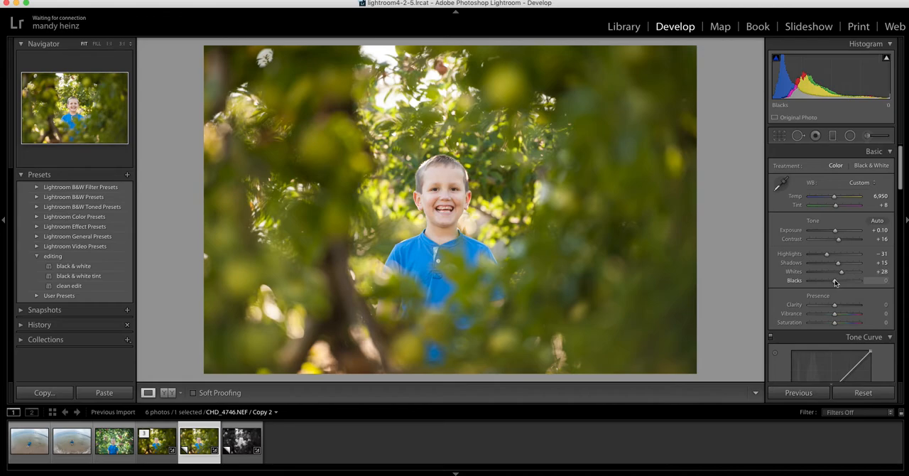
{"action": "left_click_drag", "start_coordinate": [836, 282], "coordinate": [832, 283]}
Lower the Clarity to −10 to soften the photo.
{"action": "scroll", "coordinate": [809, 279], "scroll_direction": "down", "scroll_amount": 2}
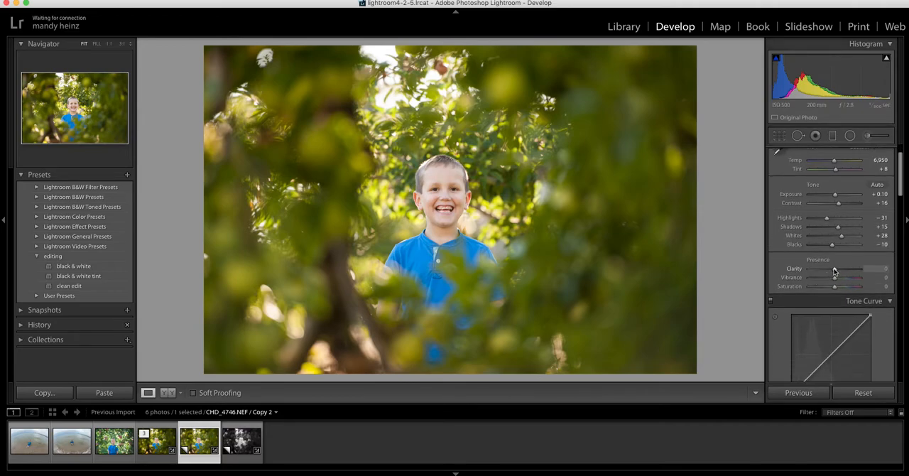
{"action": "left_click_drag", "start_coordinate": [835, 270], "coordinate": [834, 272]}
Lift the black point of the RGB point curve slightly and shift it a little inward for a matte look.
{"action": "scroll", "coordinate": [776, 277], "scroll_direction": "down", "scroll_amount": 1}
{"action": "scroll", "coordinate": [776, 277], "scroll_direction": "down", "scroll_amount": 4}
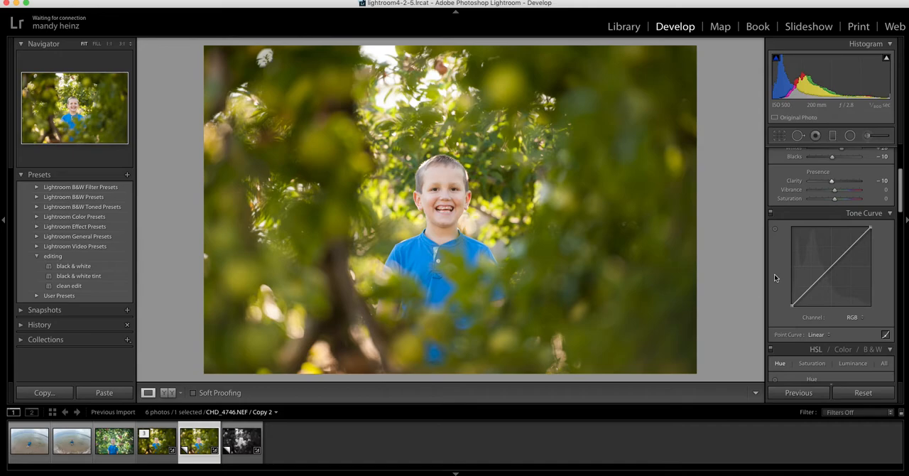
{"action": "left_click", "coordinate": [792, 306]}
{"action": "mouse_move", "coordinate": [792, 306]}
{"action": "left_mouse_down"}
{"action": "mouse_move", "coordinate": [786, 293]}
{"action": "mouse_move", "coordinate": [791, 300]}
{"action": "left_mouse_up"}
{"action": "left_click_drag", "start_coordinate": [792, 299], "coordinate": [786, 280]}
{"action": "mouse_move", "coordinate": [791, 306]}
{"action": "left_mouse_down"}
{"action": "mouse_move", "coordinate": [787, 285]}
{"action": "mouse_move", "coordinate": [792, 297]}
{"action": "left_mouse_up"}
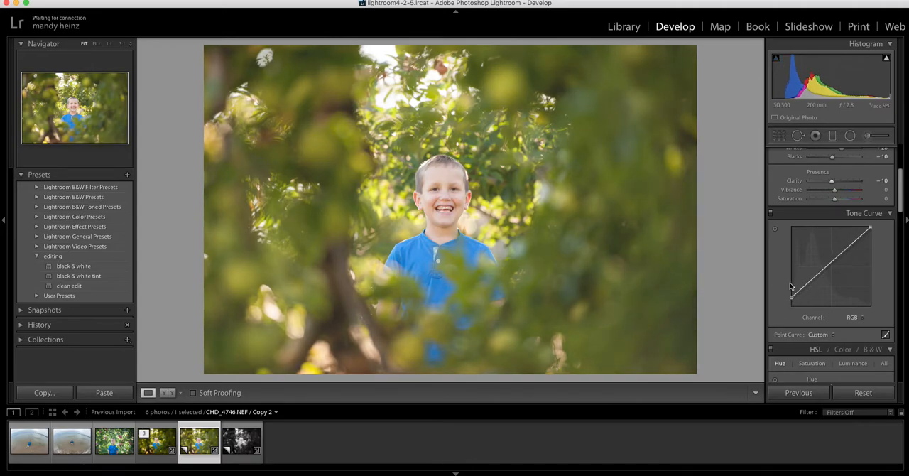
{"action": "left_click_drag", "start_coordinate": [793, 298], "coordinate": [791, 285]}
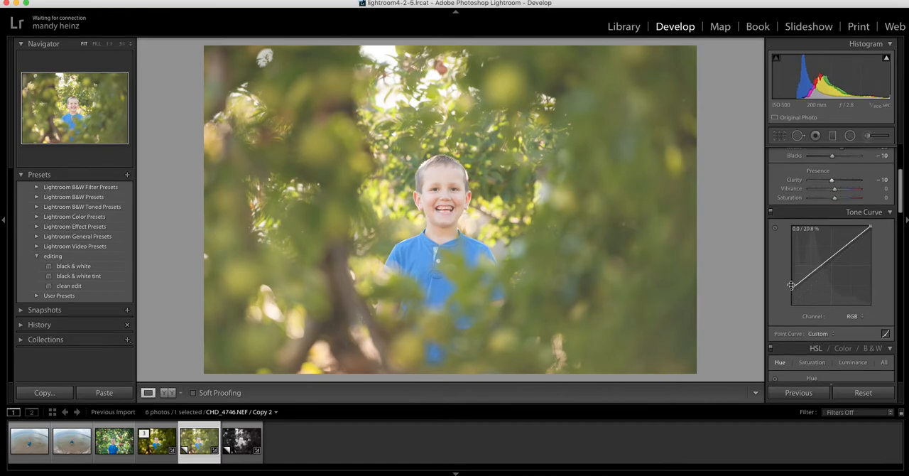
{"action": "scroll", "coordinate": [792, 285], "scroll_direction": "down", "scroll_amount": 1}
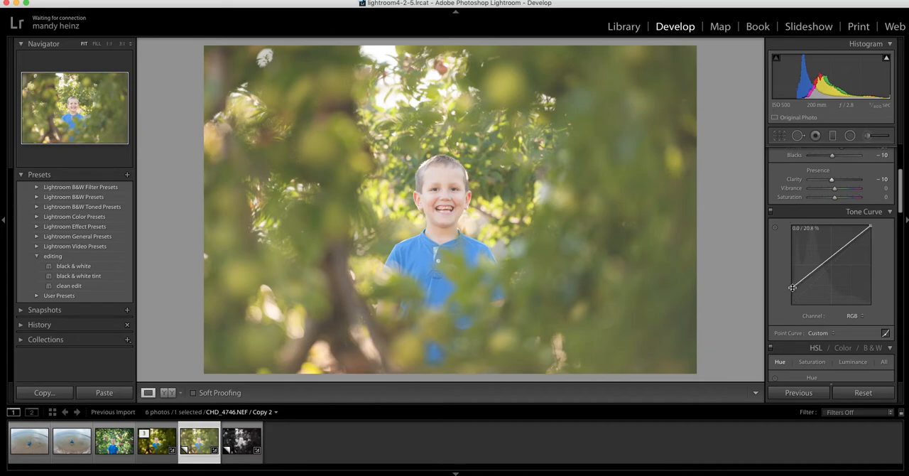
{"action": "left_click_drag", "start_coordinate": [792, 287], "coordinate": [791, 298]}
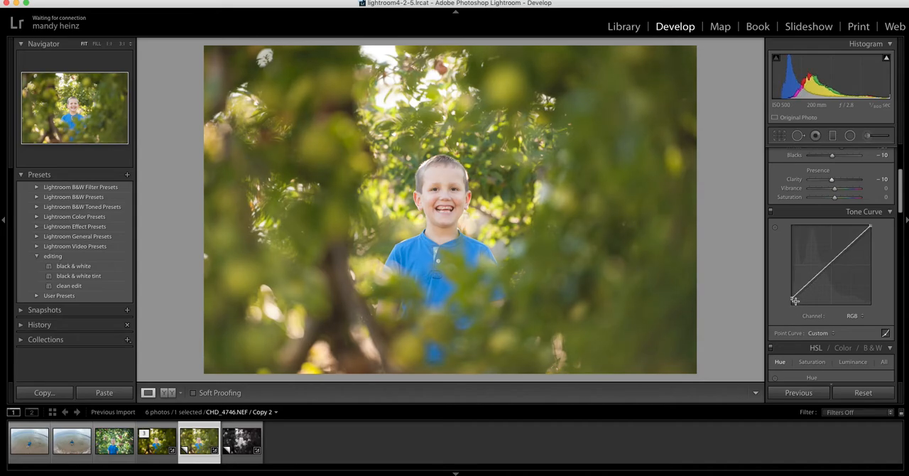
{"action": "left_click_drag", "start_coordinate": [791, 297], "coordinate": [798, 298]}
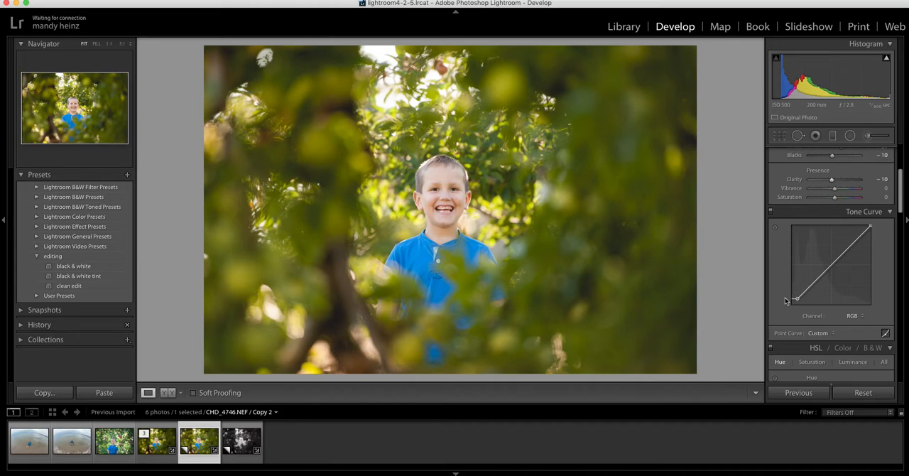
Save the custom point curve as "matte edit 5" in the Curves folder and check the list of saved curves.
{"action": "scroll", "coordinate": [786, 305], "scroll_direction": "down", "scroll_amount": 2}
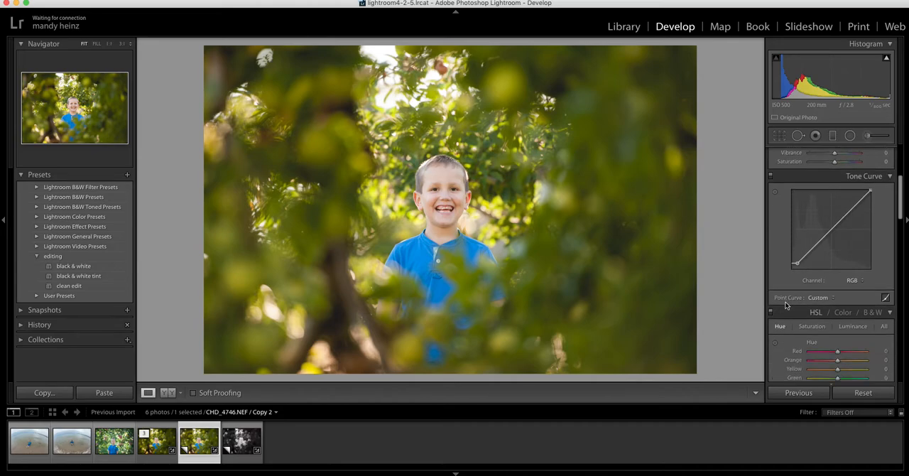
{"action": "left_click", "coordinate": [819, 298]}
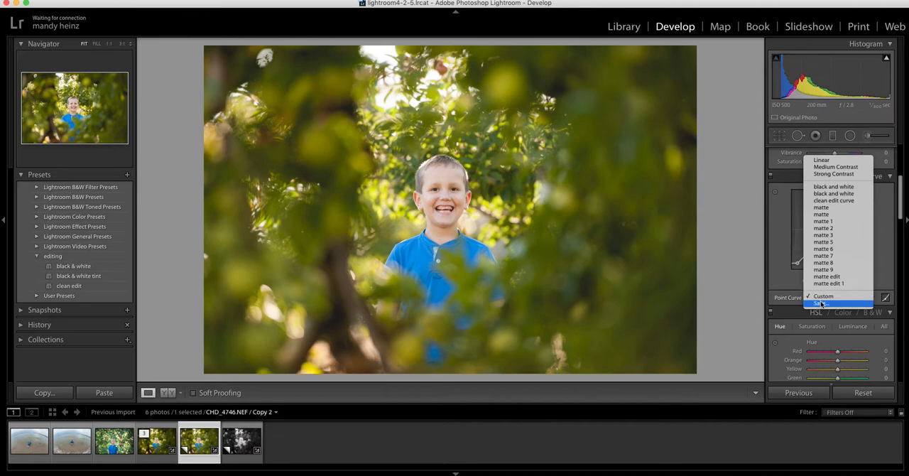
{"action": "left_click", "coordinate": [822, 304]}
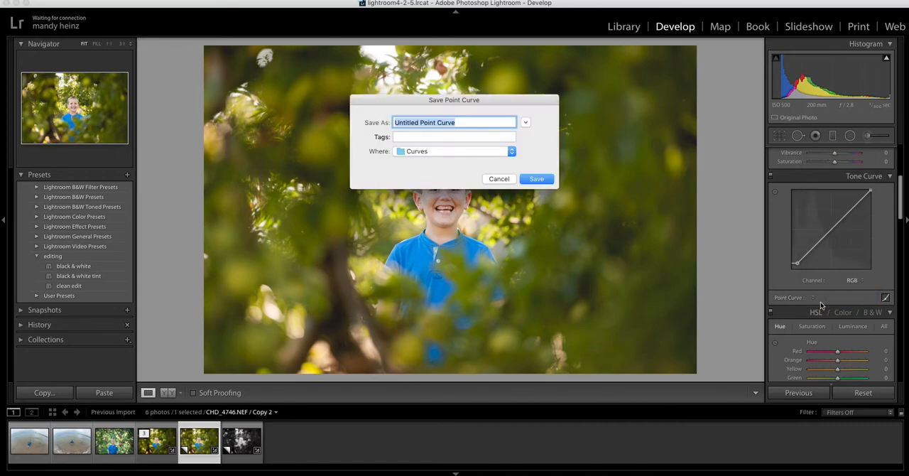
{"action": "type", "text": "matte edit 5"}
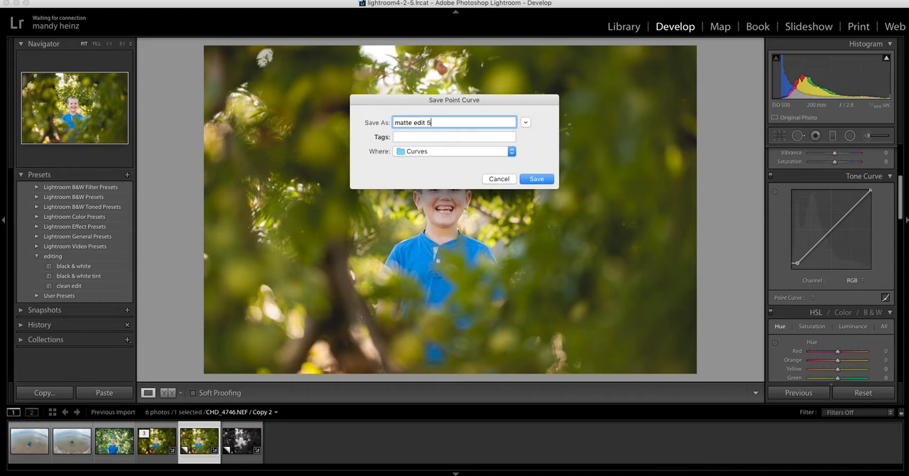
{"action": "left_click", "coordinate": [534, 179]}
{"action": "left_click", "coordinate": [817, 299]}
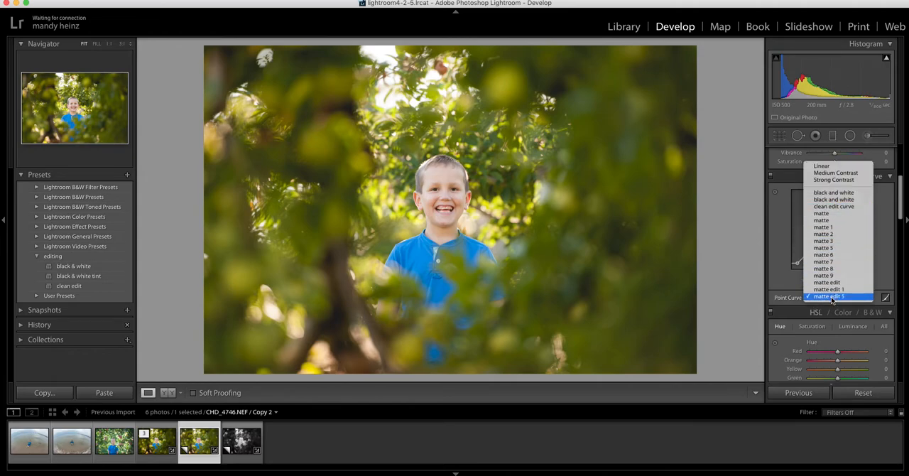
{"action": "left_click", "coordinate": [782, 285]}
Adjust the skin-tone hues by sampling the boy's cheek, ending with Orange at +12 and Yellow at +1.
{"action": "scroll", "coordinate": [782, 285], "scroll_direction": "down", "scroll_amount": 4}
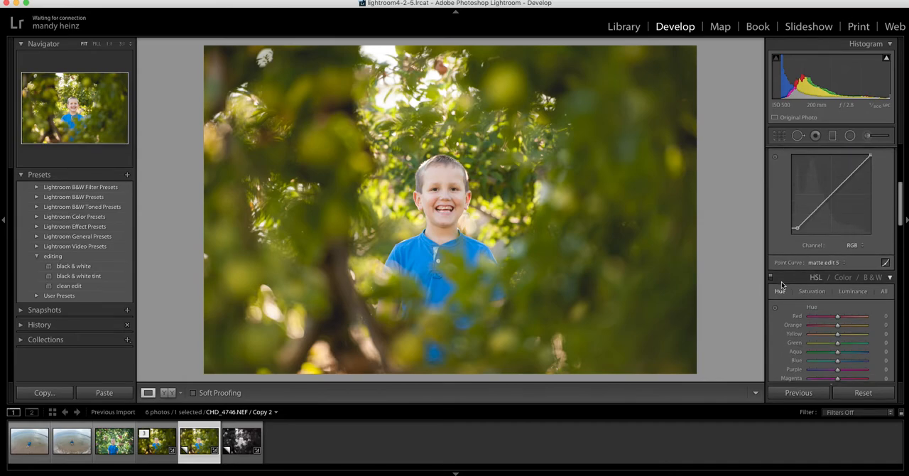
{"action": "left_click", "coordinate": [447, 194]}
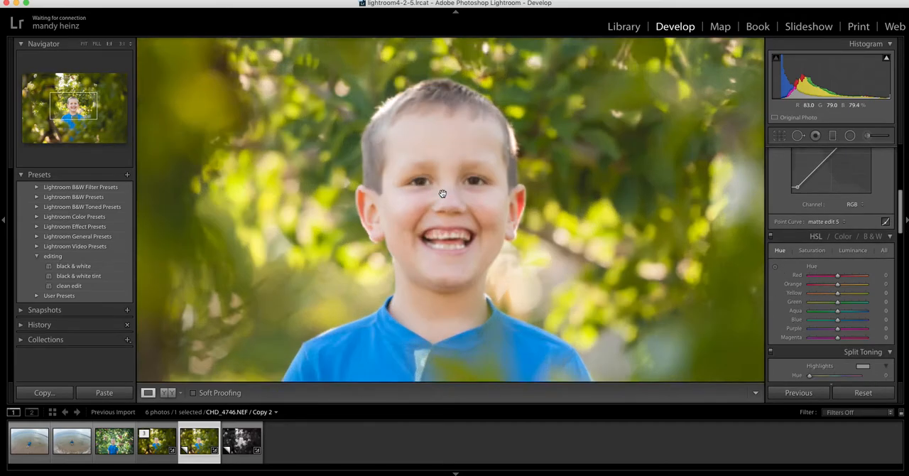
{"action": "left_click", "coordinate": [776, 267]}
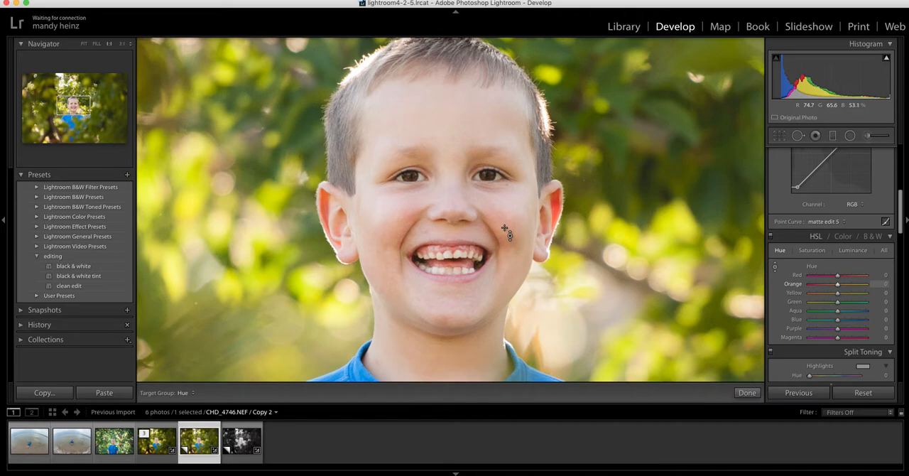
{"action": "left_click_drag", "start_coordinate": [505, 229], "coordinate": [506, 226]}
{"action": "mouse_move", "coordinate": [505, 229]}
{"action": "left_mouse_down"}
{"action": "mouse_move", "coordinate": [507, 256]}
{"action": "mouse_move", "coordinate": [506, 231]}
{"action": "left_mouse_up"}
{"action": "double_click", "coordinate": [828, 284]}
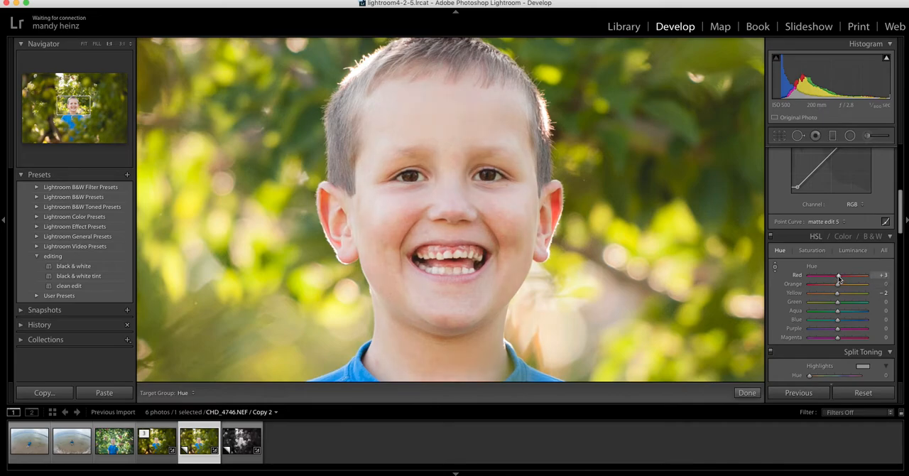
{"action": "double_click", "coordinate": [839, 293]}
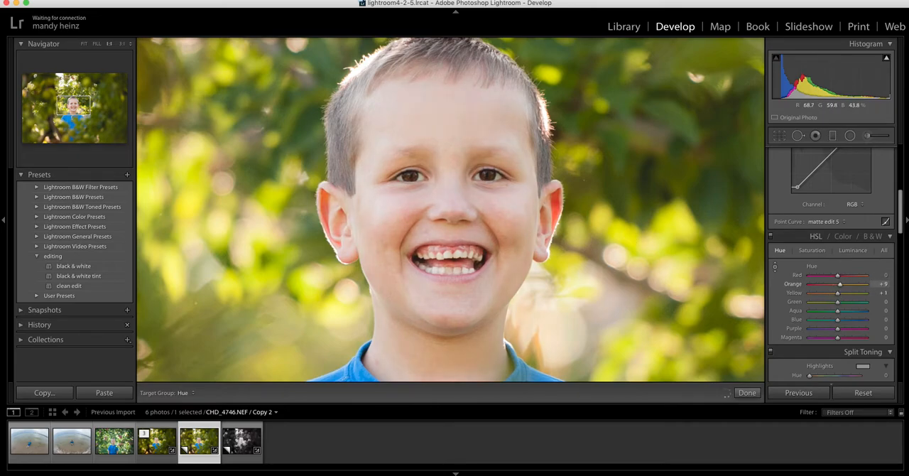
{"action": "left_click_drag", "start_coordinate": [508, 238], "coordinate": [508, 235]}
{"action": "left_click", "coordinate": [775, 266]}
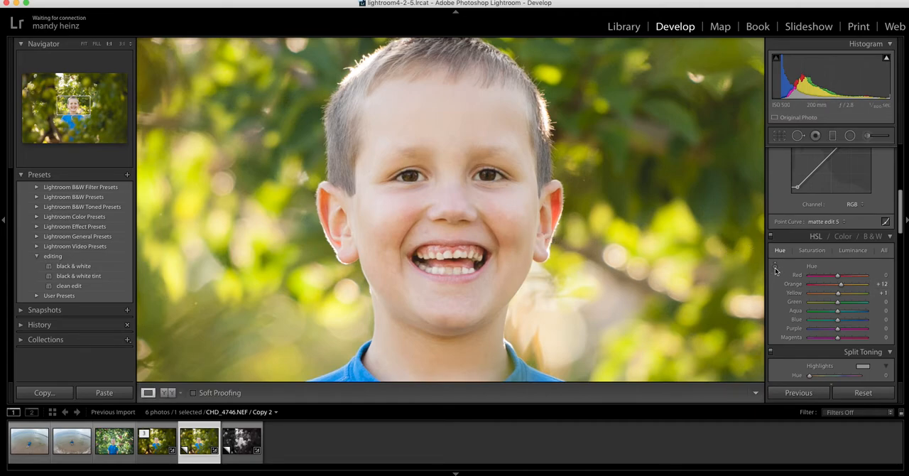
{"action": "left_click", "coordinate": [479, 254]}
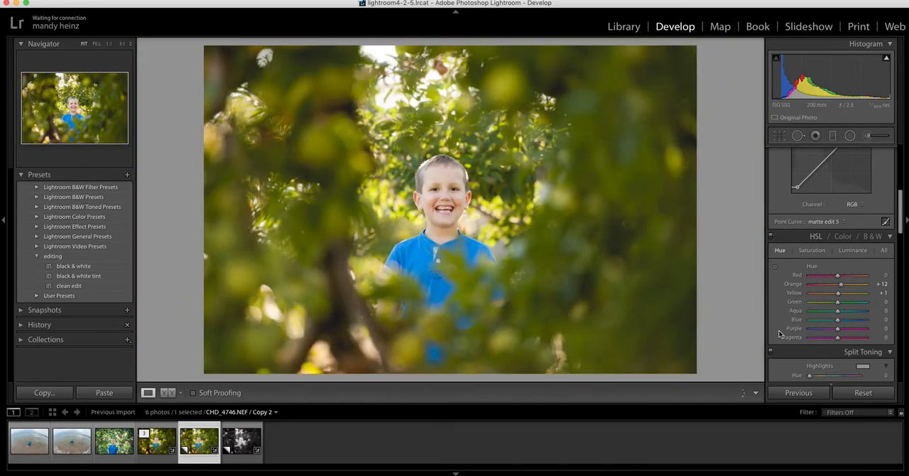
Tint the split-toning highlights a warm yellow-orange with Hue 40 and Saturation 5.
{"action": "scroll", "coordinate": [786, 336], "scroll_direction": "down", "scroll_amount": 1}
{"action": "scroll", "coordinate": [786, 336], "scroll_direction": "down", "scroll_amount": 4}
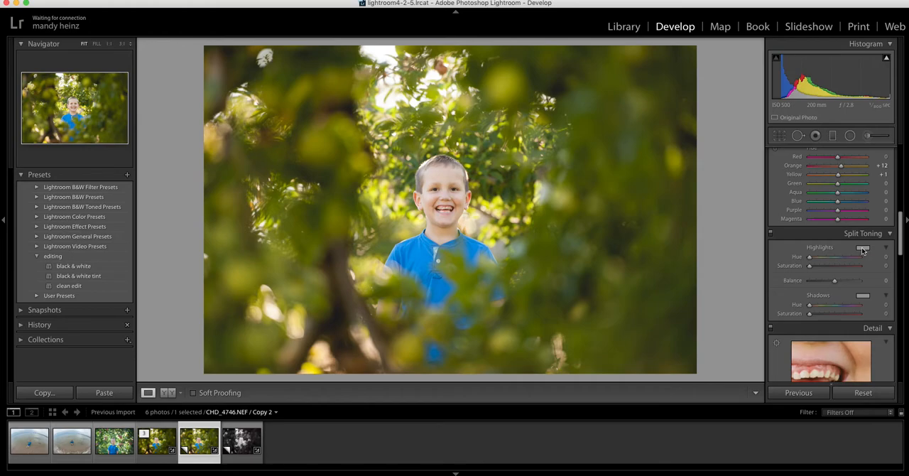
{"action": "left_click", "coordinate": [864, 248]}
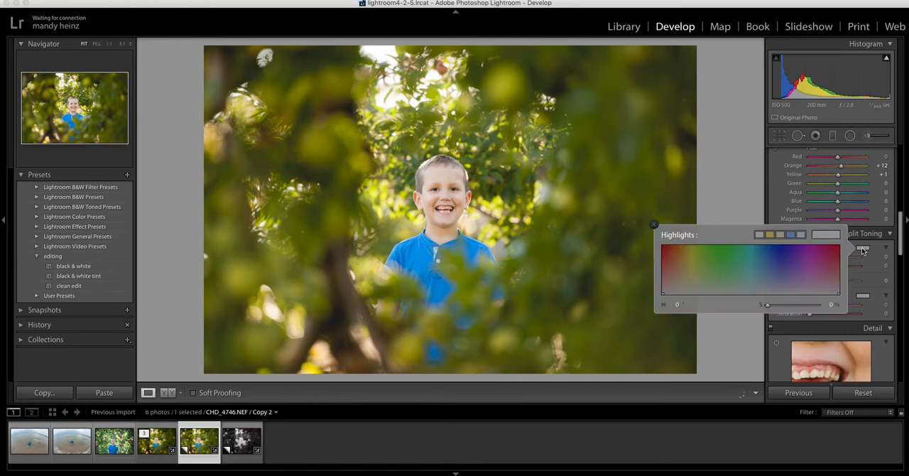
{"action": "left_click", "coordinate": [684, 290]}
{"action": "left_click_drag", "start_coordinate": [683, 291], "coordinate": [683, 289]}
{"action": "left_click", "coordinate": [652, 224]}
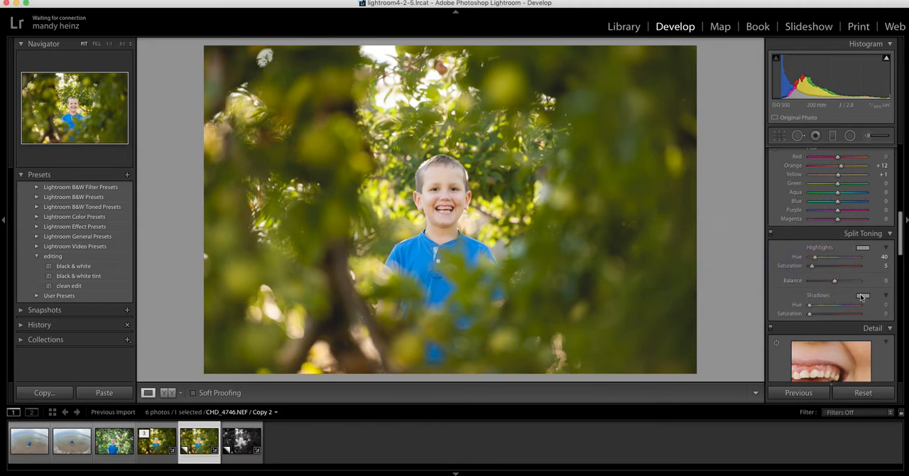
Tint the split-toning shadows blue with Hue 238 and Saturation 6.
{"action": "left_click", "coordinate": [862, 296]}
{"action": "left_click", "coordinate": [780, 339]}
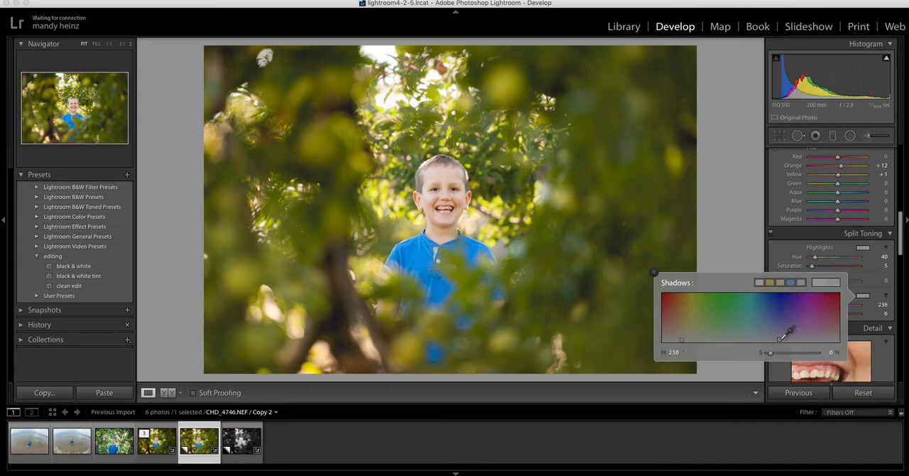
{"action": "left_click", "coordinate": [653, 273]}
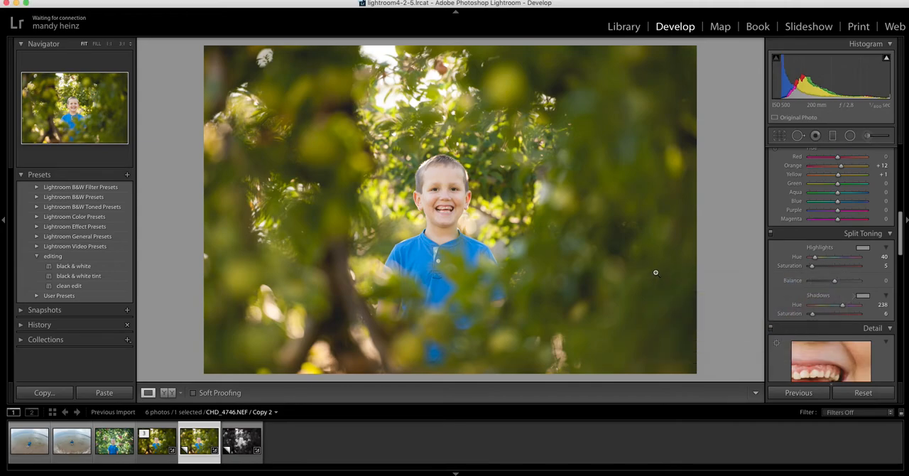
Centre the detail preview on the boy's eyes and set the sharpening Amount to 59.
{"action": "scroll", "coordinate": [796, 280], "scroll_direction": "down", "scroll_amount": 5}
{"action": "left_click", "coordinate": [819, 275]}
{"action": "left_click", "coordinate": [819, 275]}
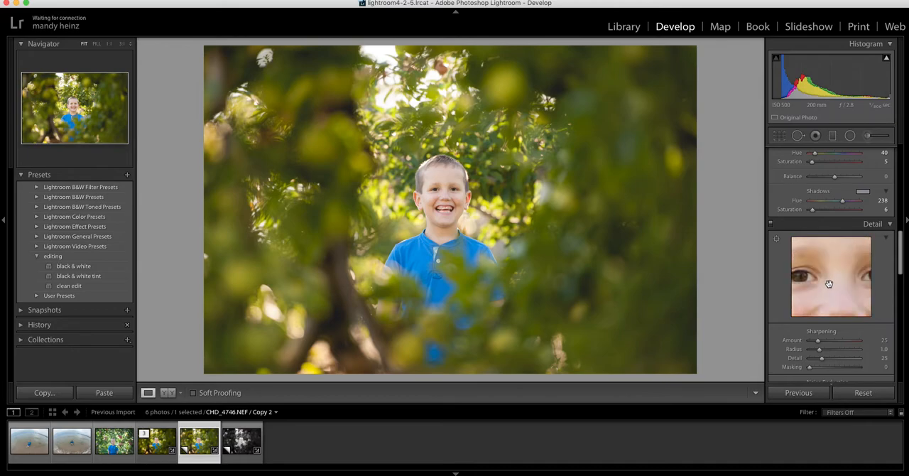
{"action": "left_click_drag", "start_coordinate": [818, 342], "coordinate": [829, 341]}
Set the sharpening Masking to 25 and the noise reduction Luminance, Contrast and Color to 50 while checking the face up close.
{"action": "left_click", "coordinate": [452, 192]}
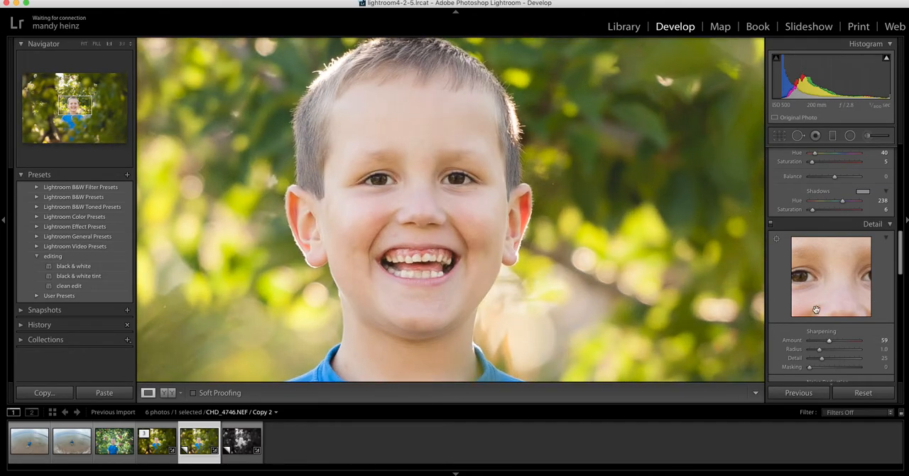
{"action": "scroll", "coordinate": [807, 299], "scroll_direction": "down", "scroll_amount": 4}
{"action": "left_click_drag", "start_coordinate": [807, 247], "coordinate": [835, 306]}
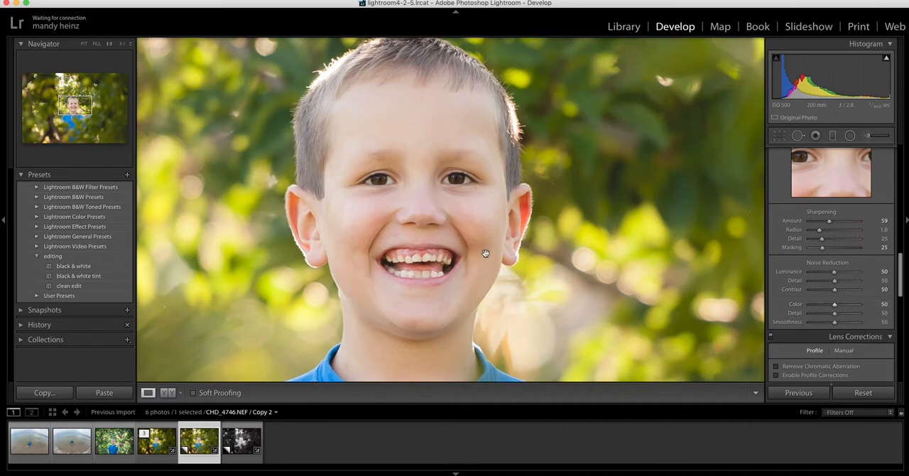
{"action": "left_click", "coordinate": [483, 249]}
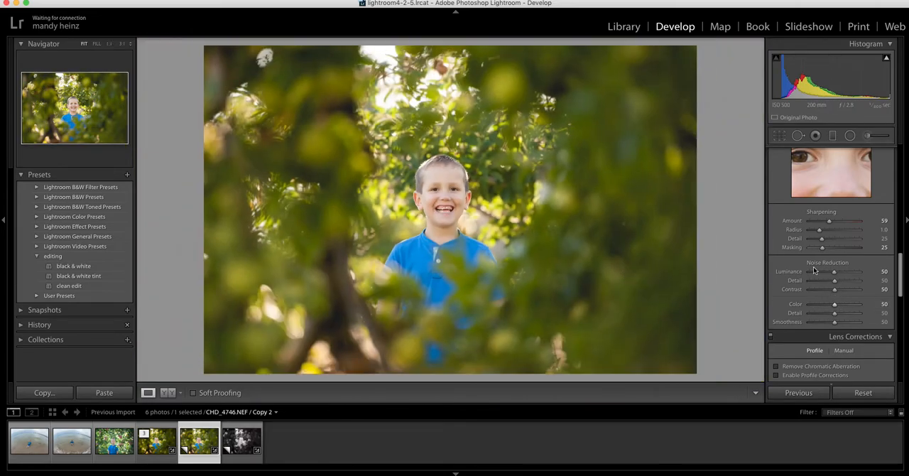
Paint an adjustment brush mask over both of the boy's eyes with the edit pins hidden.
{"action": "scroll", "coordinate": [813, 266], "scroll_direction": "up", "scroll_amount": 15}
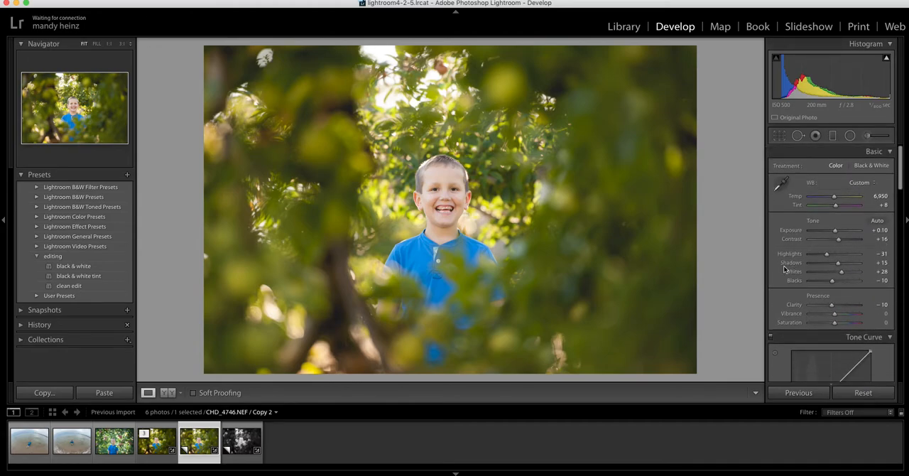
{"action": "left_click", "coordinate": [442, 190]}
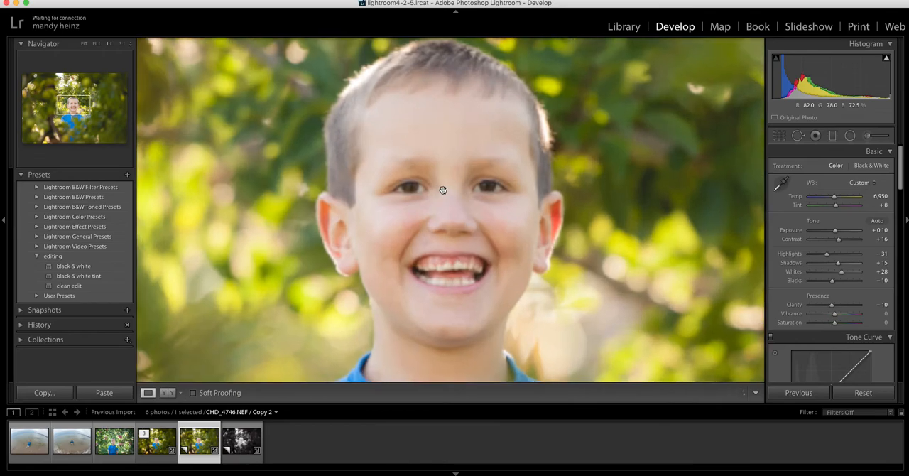
{"action": "left_click", "coordinate": [872, 137]}
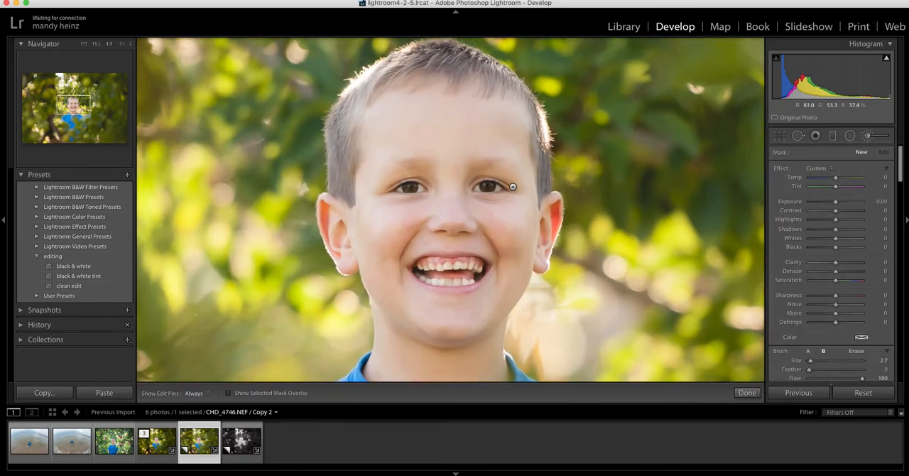
{"action": "key", "text": "h"}
{"action": "left_click", "coordinate": [498, 188]}
{"action": "mouse_move", "coordinate": [423, 184]}
{"action": "left_mouse_down"}
{"action": "mouse_move", "coordinate": [393, 190]}
{"action": "mouse_move", "coordinate": [427, 189]}
{"action": "mouse_move", "coordinate": [395, 189]}
{"action": "mouse_move", "coordinate": [425, 188]}
{"action": "left_mouse_up"}
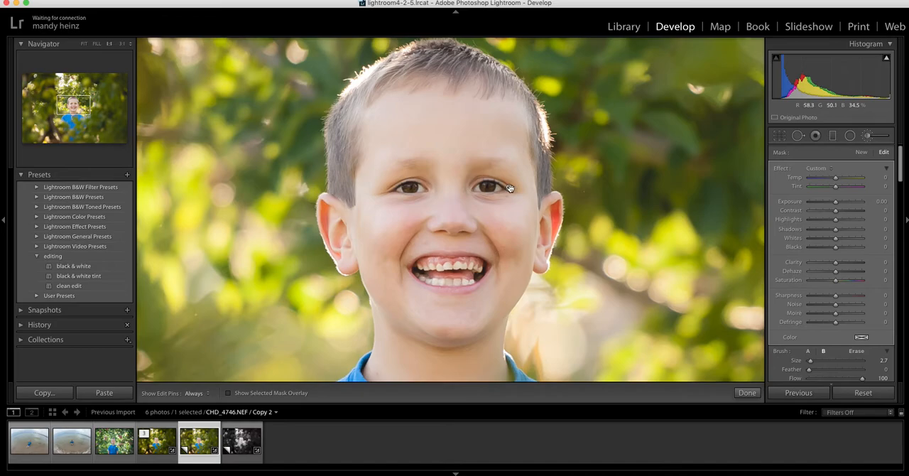
Check the eye mask with its overlay, refine it with the erase brush and raise its Shadows slightly.
{"action": "key", "text": "o"}
{"action": "mouse_move", "coordinate": [510, 189]}
{"action": "key", "text": "h"}
{"action": "left_click", "coordinate": [856, 352]}
{"action": "key", "text": "o"}
{"action": "key", "text": "o"}
{"action": "key", "text": "h"}
{"action": "key", "text": "o"}
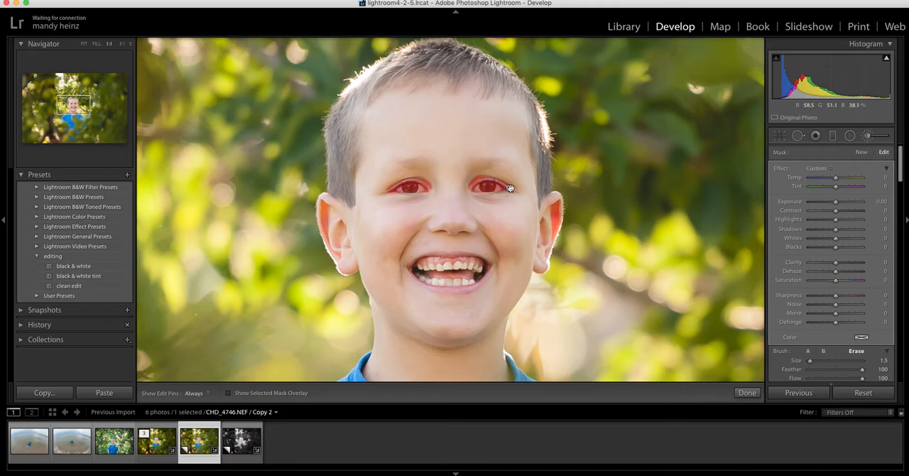
{"action": "key", "text": "o"}
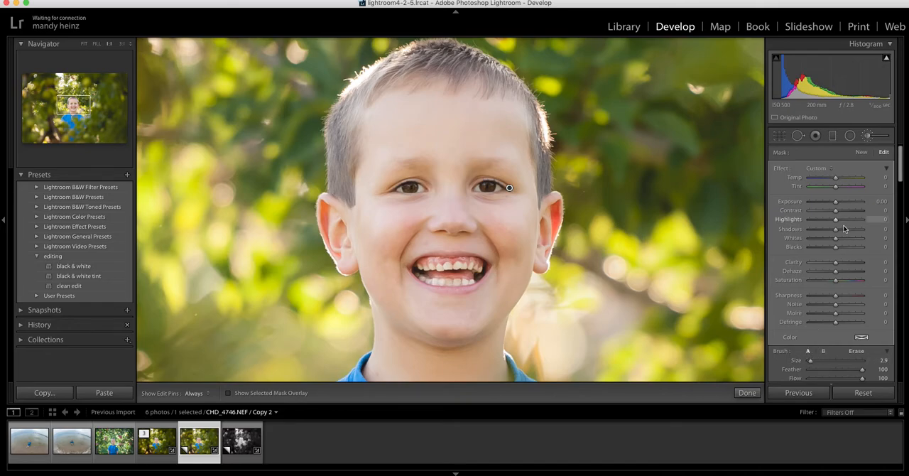
{"action": "left_click_drag", "start_coordinate": [835, 230], "coordinate": [837, 231]}
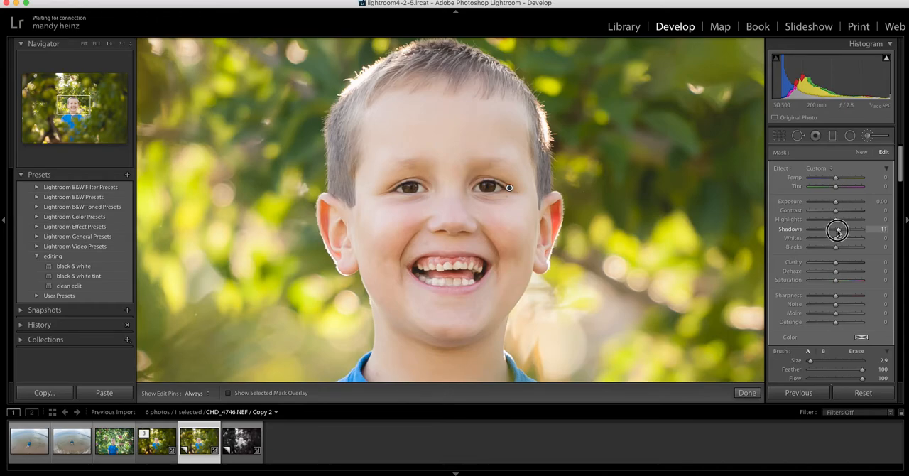
Paint a new mask across the nose and cheeks with brush B at size about 8 and set its Exposure to 0.79.
{"action": "left_click", "coordinate": [862, 153]}
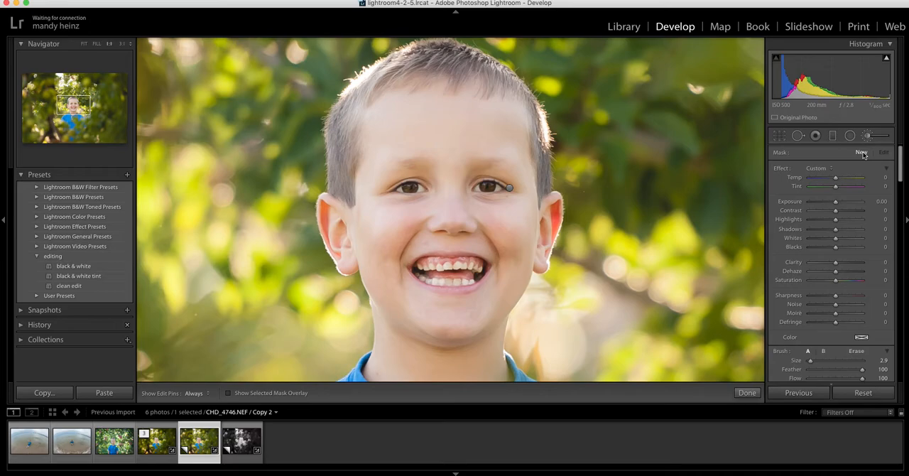
{"action": "left_click", "coordinate": [825, 351]}
{"action": "left_click_drag", "start_coordinate": [812, 363], "coordinate": [814, 361]}
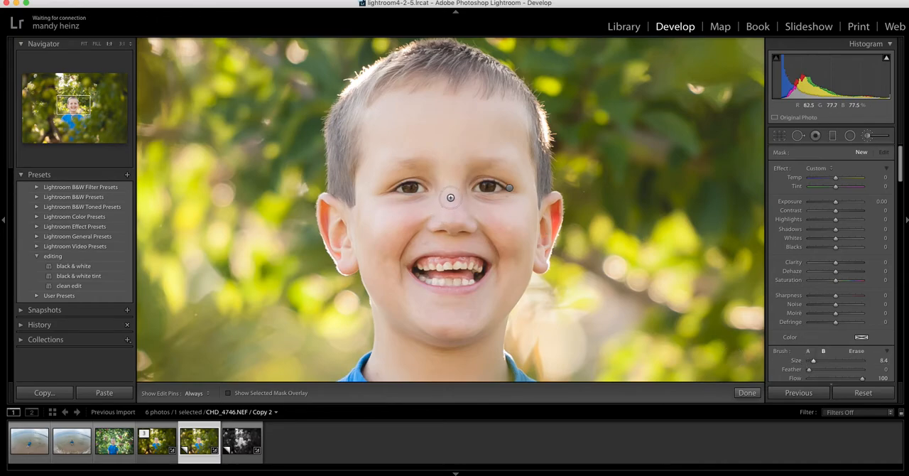
{"action": "key", "text": "h"}
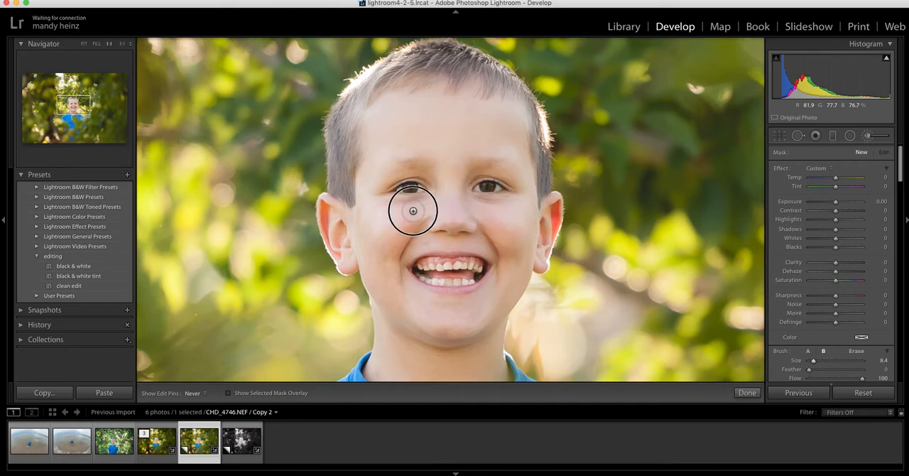
{"action": "left_click", "coordinate": [450, 195]}
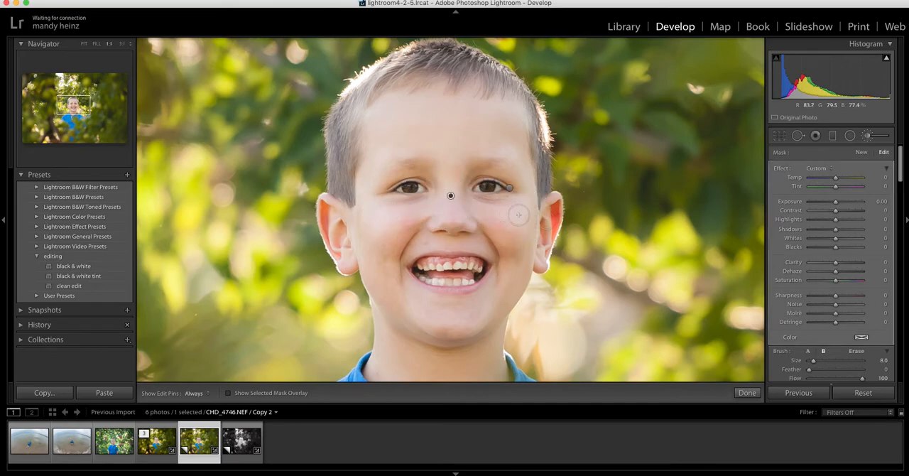
{"action": "left_click_drag", "start_coordinate": [836, 203], "coordinate": [841, 202]}
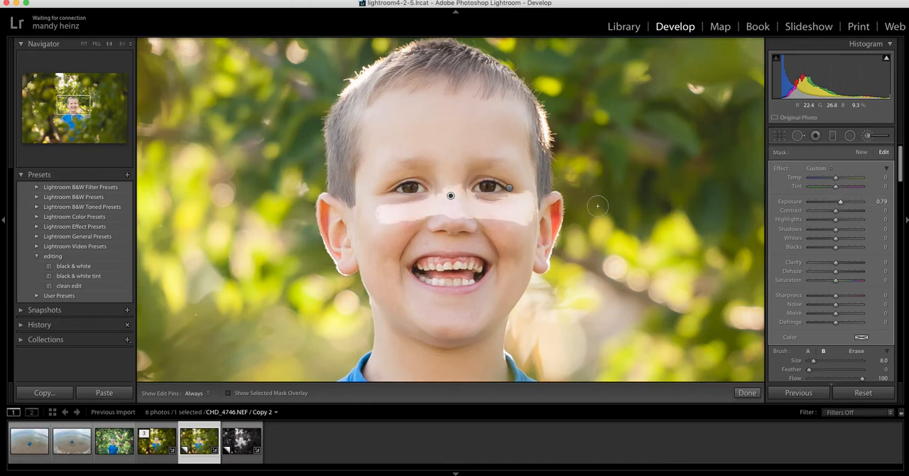
Extend the brush mask over the rest of the facial skin, leaving out the eyes and mouth.
{"action": "mouse_move", "coordinate": [532, 211]}
{"action": "left_mouse_down"}
{"action": "mouse_move", "coordinate": [519, 277]}
{"action": "mouse_move", "coordinate": [525, 264]}
{"action": "mouse_move", "coordinate": [528, 235]}
{"action": "mouse_move", "coordinate": [511, 293]}
{"action": "mouse_move", "coordinate": [497, 304]}
{"action": "mouse_move", "coordinate": [525, 264]}
{"action": "left_mouse_up"}
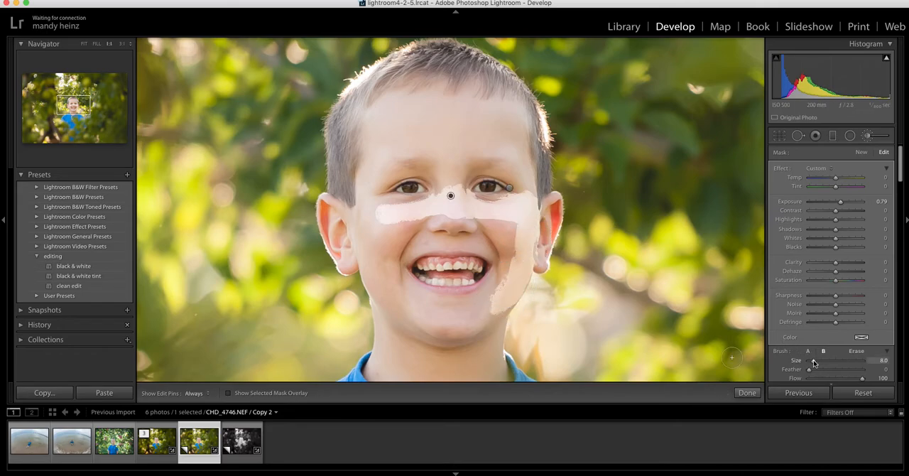
{"action": "mouse_move", "coordinate": [495, 282]}
{"action": "left_mouse_down"}
{"action": "mouse_move", "coordinate": [510, 222]}
{"action": "mouse_move", "coordinate": [418, 221]}
{"action": "mouse_move", "coordinate": [452, 233]}
{"action": "mouse_move", "coordinate": [426, 240]}
{"action": "mouse_move", "coordinate": [458, 238]}
{"action": "mouse_move", "coordinate": [433, 243]}
{"action": "mouse_move", "coordinate": [495, 250]}
{"action": "mouse_move", "coordinate": [500, 258]}
{"action": "mouse_move", "coordinate": [457, 235]}
{"action": "mouse_move", "coordinate": [495, 233]}
{"action": "mouse_move", "coordinate": [502, 243]}
{"action": "mouse_move", "coordinate": [458, 239]}
{"action": "mouse_move", "coordinate": [397, 254]}
{"action": "mouse_move", "coordinate": [416, 236]}
{"action": "mouse_move", "coordinate": [402, 231]}
{"action": "mouse_move", "coordinate": [428, 225]}
{"action": "mouse_move", "coordinate": [380, 215]}
{"action": "mouse_move", "coordinate": [434, 199]}
{"action": "mouse_move", "coordinate": [367, 201]}
{"action": "mouse_move", "coordinate": [359, 225]}
{"action": "mouse_move", "coordinate": [391, 310]}
{"action": "mouse_move", "coordinate": [428, 334]}
{"action": "mouse_move", "coordinate": [459, 337]}
{"action": "mouse_move", "coordinate": [509, 309]}
{"action": "mouse_move", "coordinate": [448, 334]}
{"action": "mouse_move", "coordinate": [489, 282]}
{"action": "mouse_move", "coordinate": [465, 304]}
{"action": "mouse_move", "coordinate": [420, 300]}
{"action": "mouse_move", "coordinate": [430, 331]}
{"action": "mouse_move", "coordinate": [438, 325]}
{"action": "mouse_move", "coordinate": [391, 292]}
{"action": "mouse_move", "coordinate": [369, 218]}
{"action": "mouse_move", "coordinate": [394, 276]}
{"action": "mouse_move", "coordinate": [432, 306]}
{"action": "mouse_move", "coordinate": [396, 289]}
{"action": "mouse_move", "coordinate": [390, 254]}
{"action": "mouse_move", "coordinate": [412, 255]}
{"action": "mouse_move", "coordinate": [402, 277]}
{"action": "mouse_move", "coordinate": [439, 298]}
{"action": "mouse_move", "coordinate": [471, 298]}
{"action": "mouse_move", "coordinate": [505, 272]}
{"action": "mouse_move", "coordinate": [521, 228]}
{"action": "mouse_move", "coordinate": [530, 257]}
{"action": "mouse_move", "coordinate": [531, 198]}
{"action": "mouse_move", "coordinate": [502, 92]}
{"action": "mouse_move", "coordinate": [409, 89]}
{"action": "mouse_move", "coordinate": [386, 97]}
{"action": "mouse_move", "coordinate": [366, 126]}
{"action": "mouse_move", "coordinate": [361, 213]}
{"action": "mouse_move", "coordinate": [414, 108]}
{"action": "mouse_move", "coordinate": [388, 118]}
{"action": "mouse_move", "coordinate": [373, 140]}
{"action": "mouse_move", "coordinate": [438, 97]}
{"action": "mouse_move", "coordinate": [495, 118]}
{"action": "mouse_move", "coordinate": [497, 101]}
{"action": "mouse_move", "coordinate": [414, 89]}
{"action": "mouse_move", "coordinate": [468, 102]}
{"action": "mouse_move", "coordinate": [524, 191]}
{"action": "mouse_move", "coordinate": [507, 142]}
{"action": "mouse_move", "coordinate": [439, 124]}
{"action": "mouse_move", "coordinate": [455, 111]}
{"action": "mouse_move", "coordinate": [489, 116]}
{"action": "mouse_move", "coordinate": [444, 118]}
{"action": "mouse_move", "coordinate": [483, 142]}
{"action": "mouse_move", "coordinate": [466, 146]}
{"action": "mouse_move", "coordinate": [493, 136]}
{"action": "mouse_move", "coordinate": [401, 144]}
{"action": "mouse_move", "coordinate": [416, 140]}
{"action": "mouse_move", "coordinate": [381, 191]}
{"action": "mouse_move", "coordinate": [416, 160]}
{"action": "mouse_move", "coordinate": [478, 158]}
{"action": "mouse_move", "coordinate": [514, 184]}
{"action": "mouse_move", "coordinate": [477, 152]}
{"action": "mouse_move", "coordinate": [495, 163]}
{"action": "mouse_move", "coordinate": [476, 171]}
{"action": "mouse_move", "coordinate": [505, 178]}
{"action": "mouse_move", "coordinate": [496, 194]}
{"action": "mouse_move", "coordinate": [453, 196]}
{"action": "mouse_move", "coordinate": [425, 169]}
{"action": "mouse_move", "coordinate": [422, 197]}
{"action": "mouse_move", "coordinate": [377, 192]}
{"action": "mouse_move", "coordinate": [400, 175]}
{"action": "mouse_move", "coordinate": [445, 187]}
{"action": "mouse_move", "coordinate": [444, 156]}
{"action": "mouse_move", "coordinate": [432, 192]}
{"action": "mouse_move", "coordinate": [419, 173]}
{"action": "mouse_move", "coordinate": [381, 177]}
{"action": "mouse_move", "coordinate": [454, 184]}
{"action": "mouse_move", "coordinate": [500, 170]}
{"action": "mouse_move", "coordinate": [524, 192]}
{"action": "mouse_move", "coordinate": [526, 172]}
{"action": "mouse_move", "coordinate": [512, 244]}
{"action": "mouse_move", "coordinate": [467, 319]}
{"action": "mouse_move", "coordinate": [388, 279]}
{"action": "mouse_move", "coordinate": [391, 215]}
{"action": "left_mouse_up"}
{"action": "key", "text": "h"}
{"action": "key", "text": "h"}
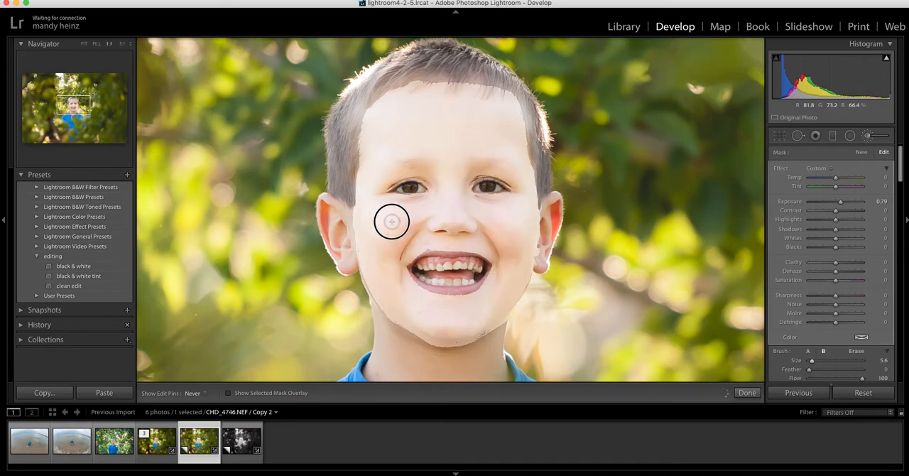
Clean up the face mask's edges with a small erase brush at full feather, reducing its size to 1.0.
{"action": "key", "text": "h"}
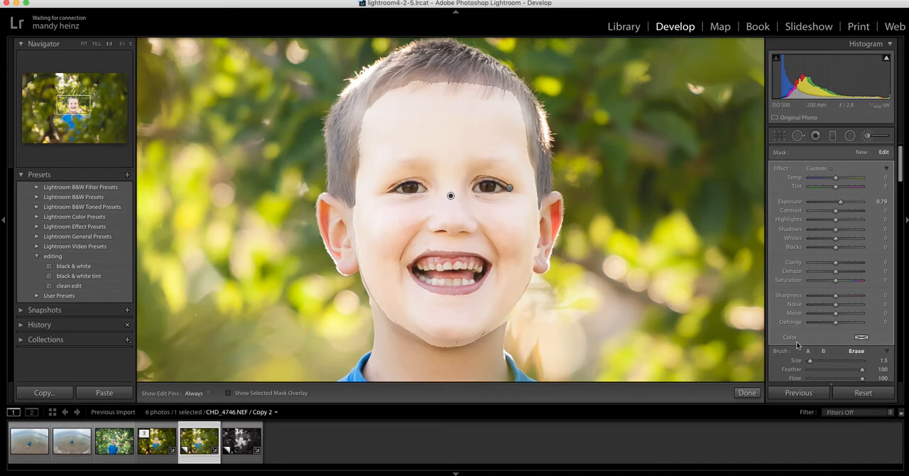
{"action": "key", "text": "h"}
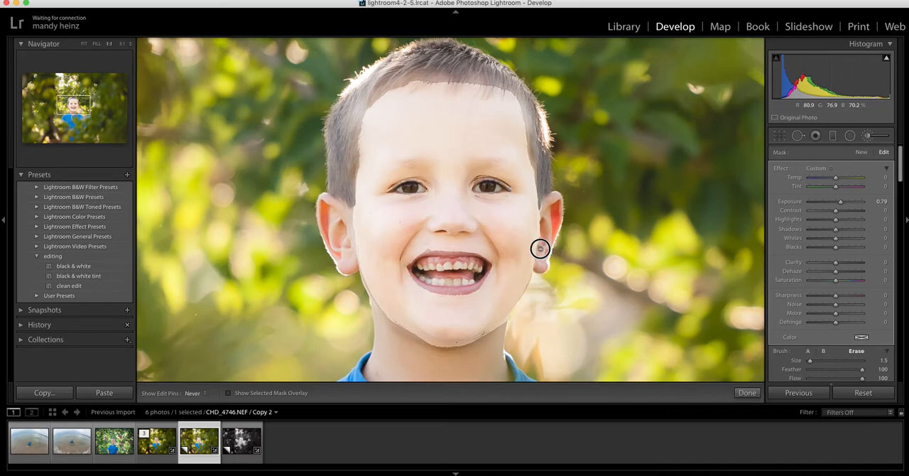
{"action": "key", "text": "h"}
{"action": "key", "text": "h"}
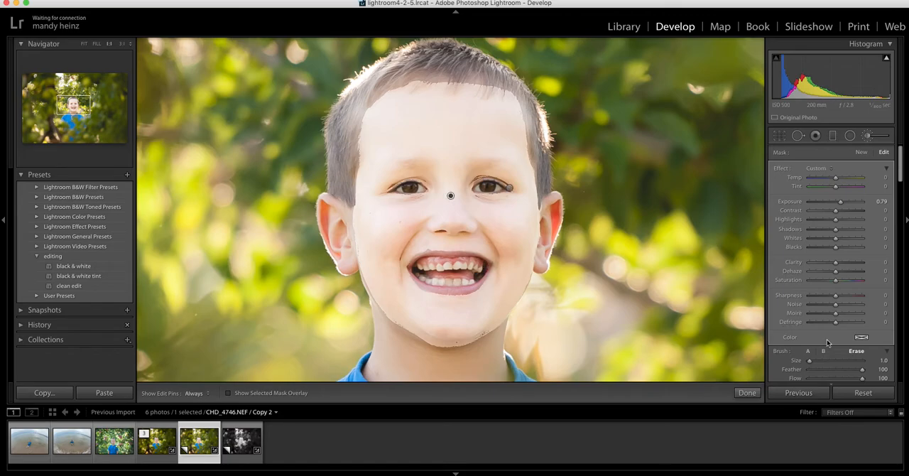
{"action": "left_click", "coordinate": [808, 351]}
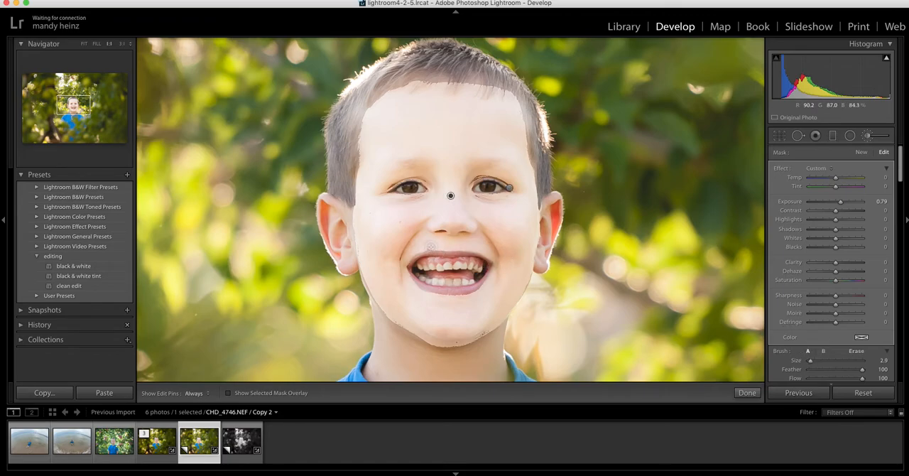
{"action": "left_click", "coordinate": [856, 351]}
{"action": "left_click", "coordinate": [824, 351]}
Reset the face mask's Exposure to 0, lower its Clarity slightly to soften the skin and start a new mask.
{"action": "left_click_drag", "start_coordinate": [842, 204], "coordinate": [842, 203]}
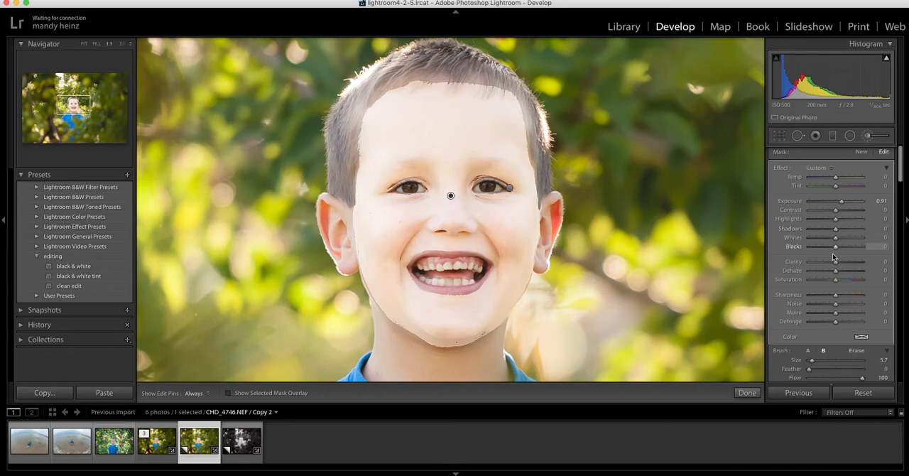
{"action": "double_click", "coordinate": [843, 203]}
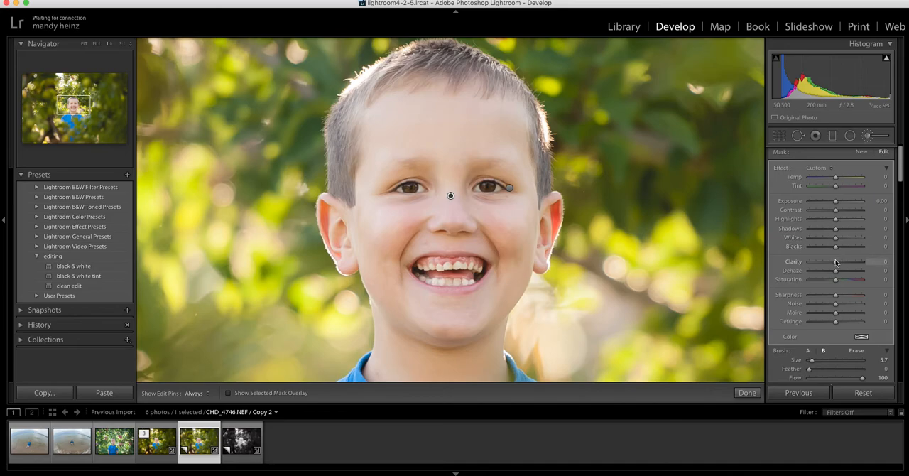
{"action": "left_click_drag", "start_coordinate": [835, 264], "coordinate": [834, 263]}
{"action": "left_click_drag", "start_coordinate": [833, 263], "coordinate": [835, 264]}
{"action": "left_click", "coordinate": [862, 153]}
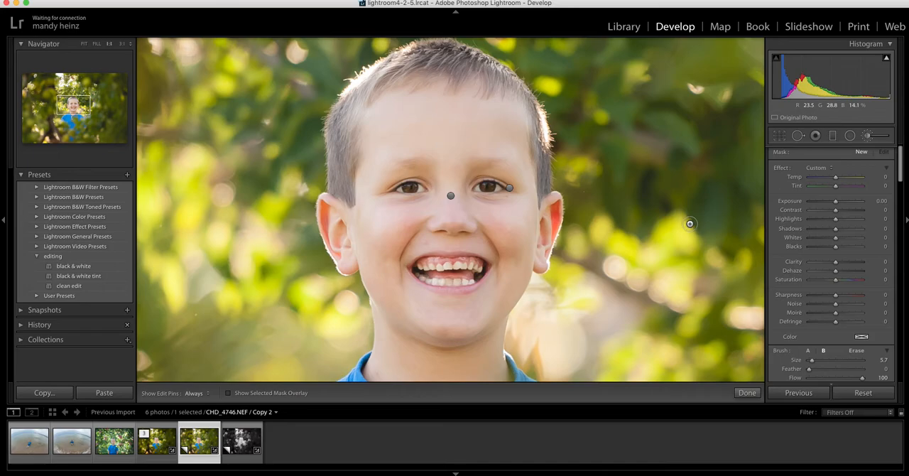
Paint a new mask over the front teeth with a tiny, fully feathered brush A and set its Saturation to −7.
{"action": "left_click", "coordinate": [808, 350]}
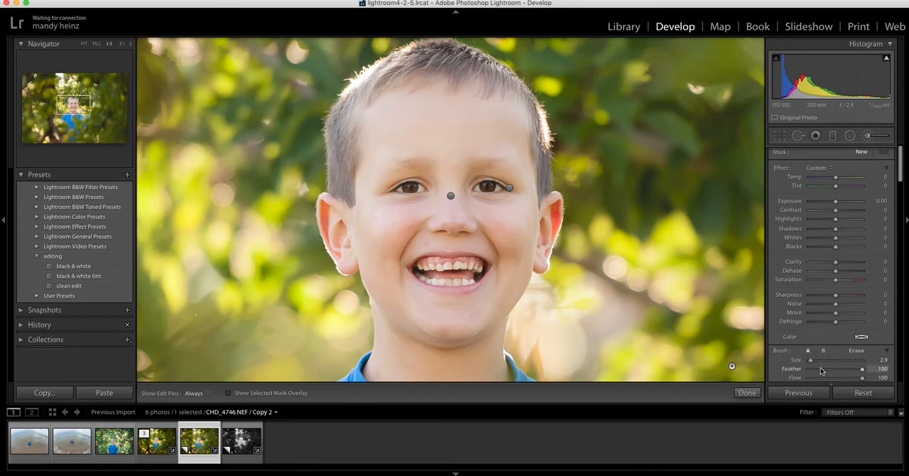
{"action": "left_click_drag", "start_coordinate": [810, 361], "coordinate": [809, 361]}
{"action": "key", "text": "h"}
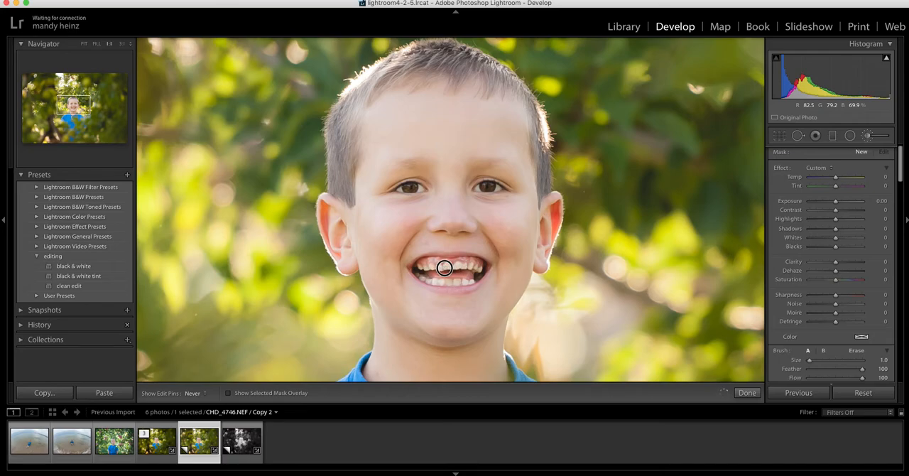
{"action": "left_click_drag", "start_coordinate": [451, 268], "coordinate": [462, 265]}
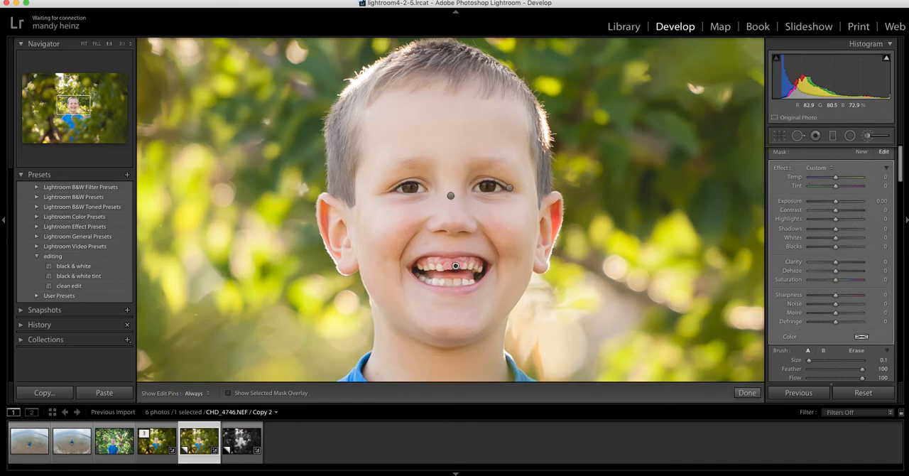
{"action": "key", "text": "h"}
{"action": "key", "text": "h"}
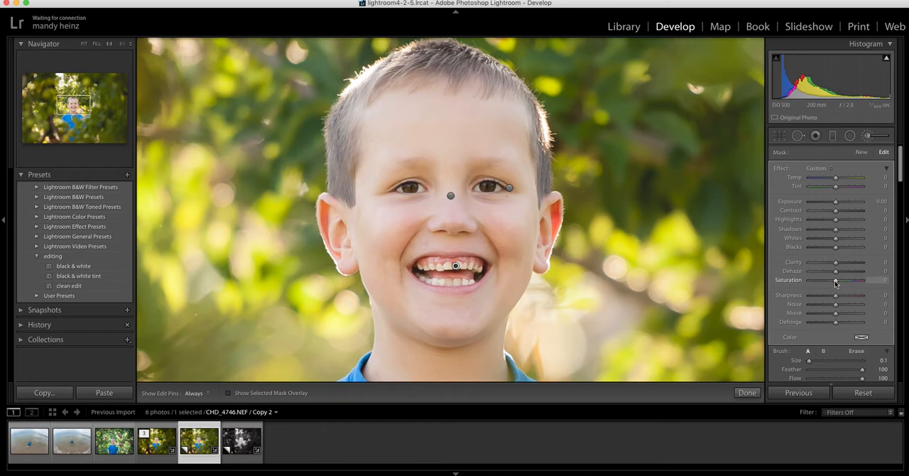
{"action": "left_click_drag", "start_coordinate": [836, 282], "coordinate": [834, 283]}
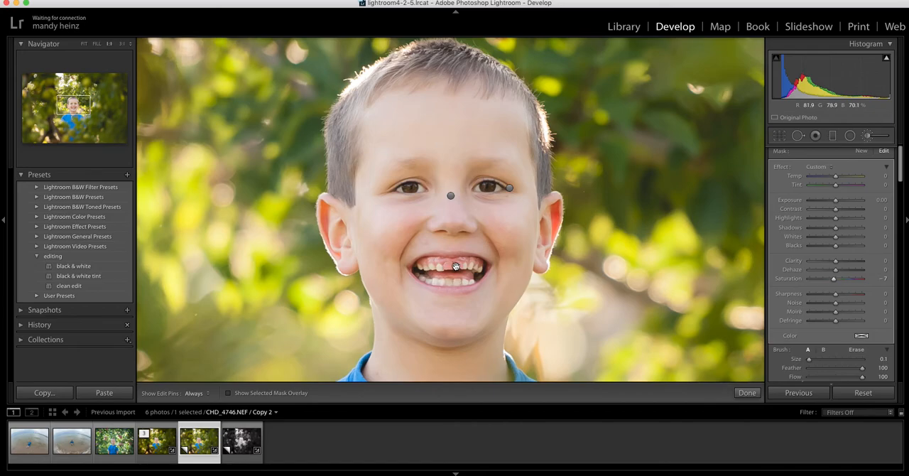
Delete the brush mask on the teeth and close the Adjustment Brush.
{"action": "left_click", "coordinate": [868, 138]}
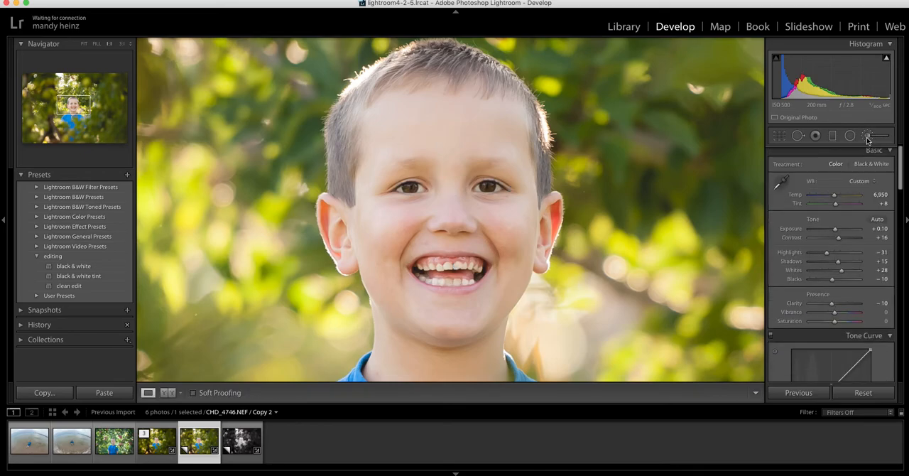
{"action": "left_click", "coordinate": [868, 138]}
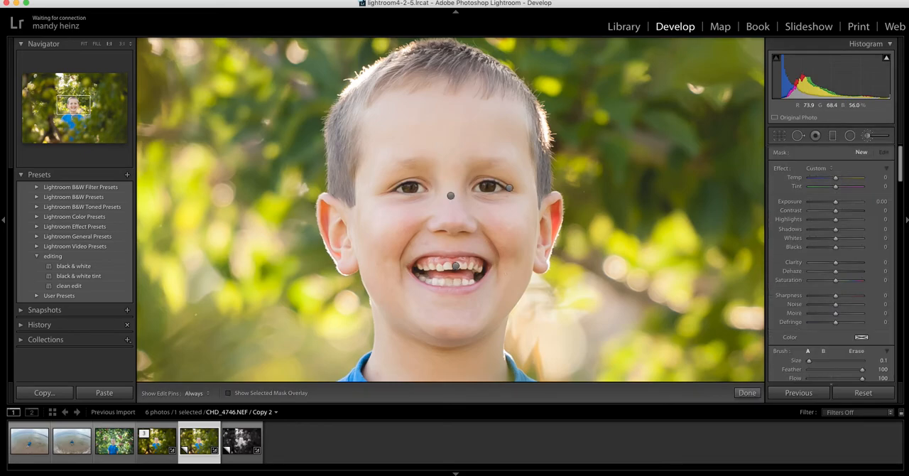
{"action": "left_click", "coordinate": [455, 267]}
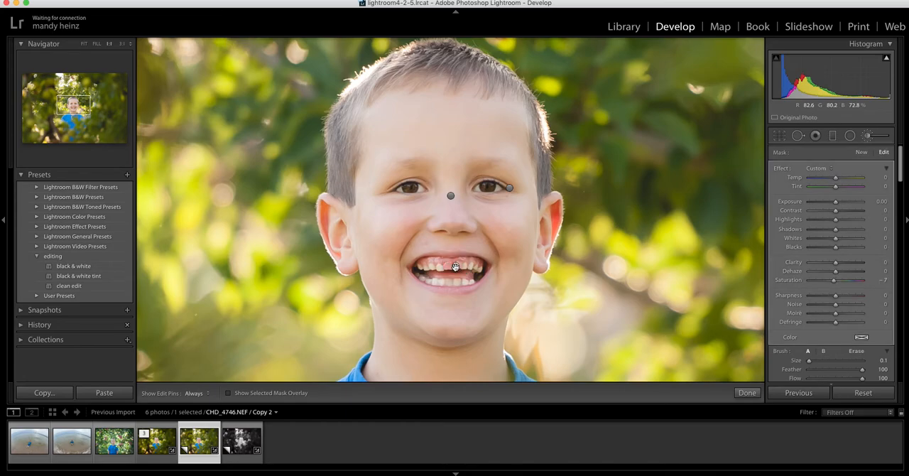
{"action": "key", "text": "Delete"}
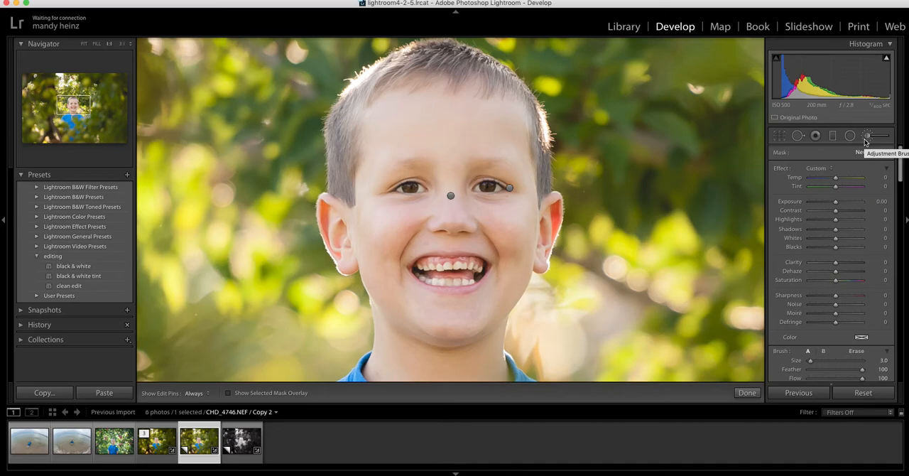
{"action": "left_click", "coordinate": [866, 140]}
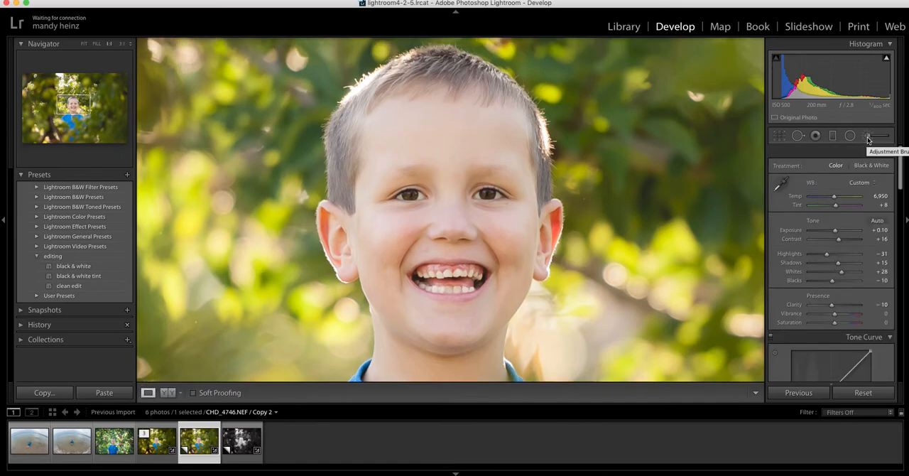
Draw two graduated filters, one down to the boy's head and one up across his shirt, with Exposure at −0.28.
{"action": "left_click", "coordinate": [433, 204]}
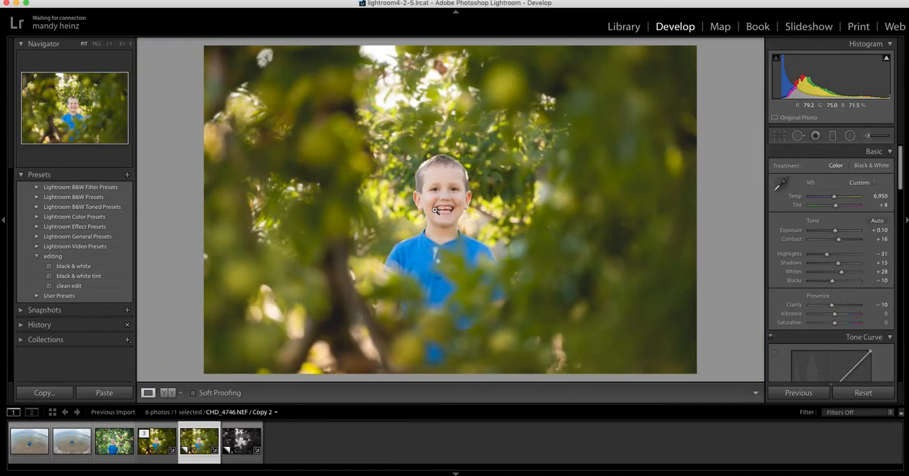
{"action": "left_click", "coordinate": [833, 135]}
{"action": "left_click_drag", "start_coordinate": [444, 122], "coordinate": [436, 187]}
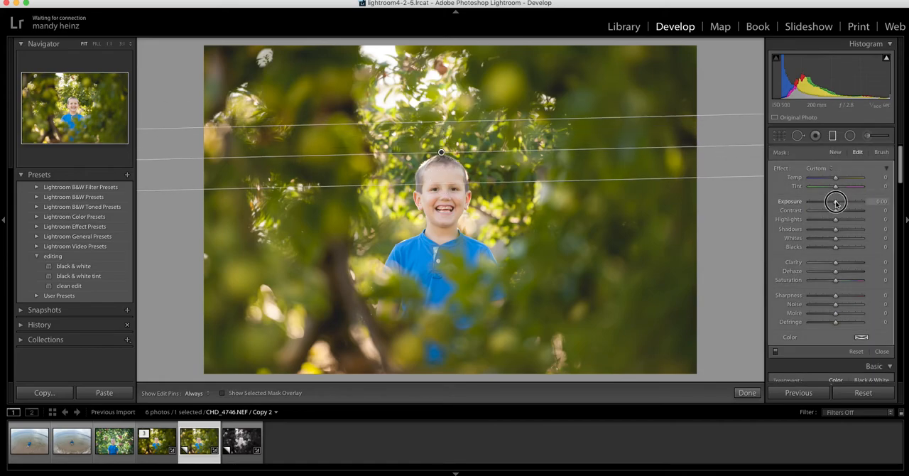
{"action": "left_click_drag", "start_coordinate": [478, 254], "coordinate": [478, 196]}
{"action": "left_click_drag", "start_coordinate": [835, 202], "coordinate": [833, 203]}
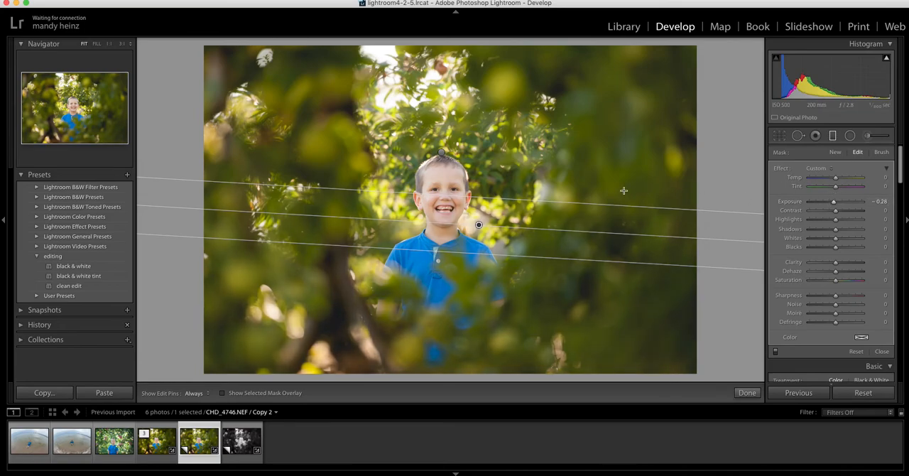
Darken the surrounding foliage with five more graduated filters at Exposure −0.28, drawn from different sides toward the boy's head.
{"action": "left_click_drag", "start_coordinate": [618, 174], "coordinate": [472, 179]}
{"action": "left_click_drag", "start_coordinate": [333, 193], "coordinate": [416, 175]}
{"action": "left_click_drag", "start_coordinate": [436, 91], "coordinate": [469, 176]}
{"action": "left_click_drag", "start_coordinate": [382, 328], "coordinate": [412, 191]}
{"action": "left_click_drag", "start_coordinate": [547, 171], "coordinate": [467, 147]}
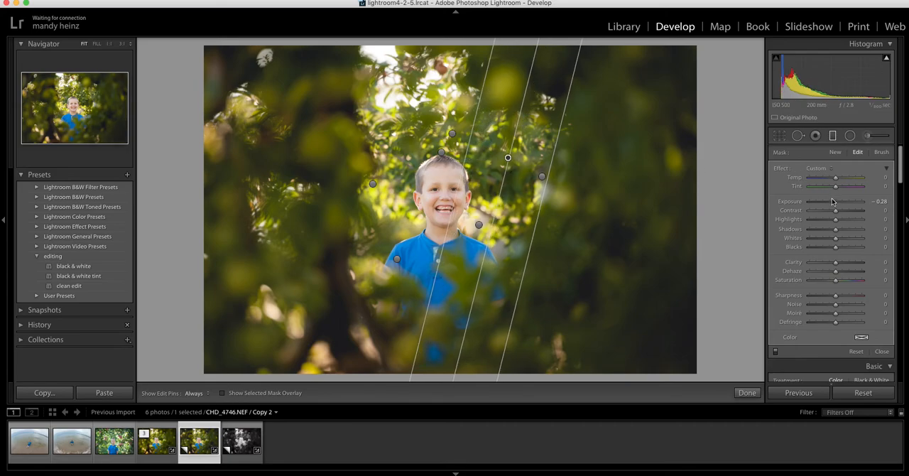
Set the last graduated filter's Exposure to −0.08 and draw two more from the photo's lower left and from below.
{"action": "left_click_drag", "start_coordinate": [834, 201], "coordinate": [836, 201]}
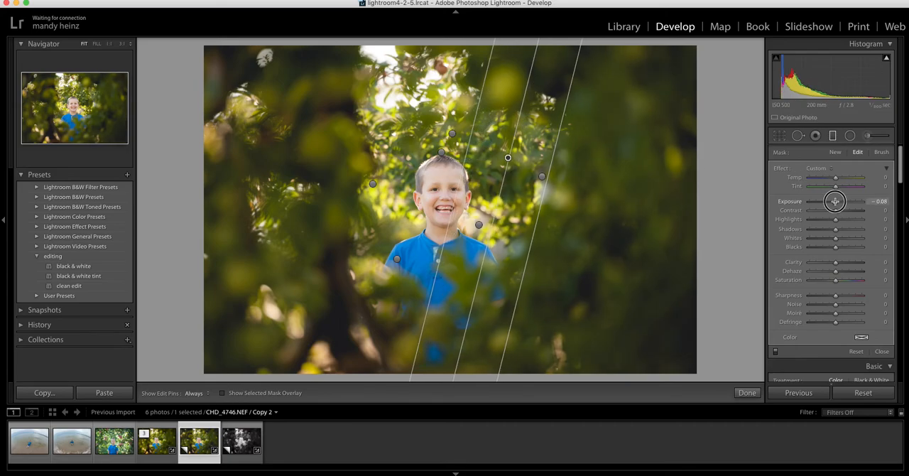
{"action": "left_click_drag", "start_coordinate": [328, 254], "coordinate": [408, 177]}
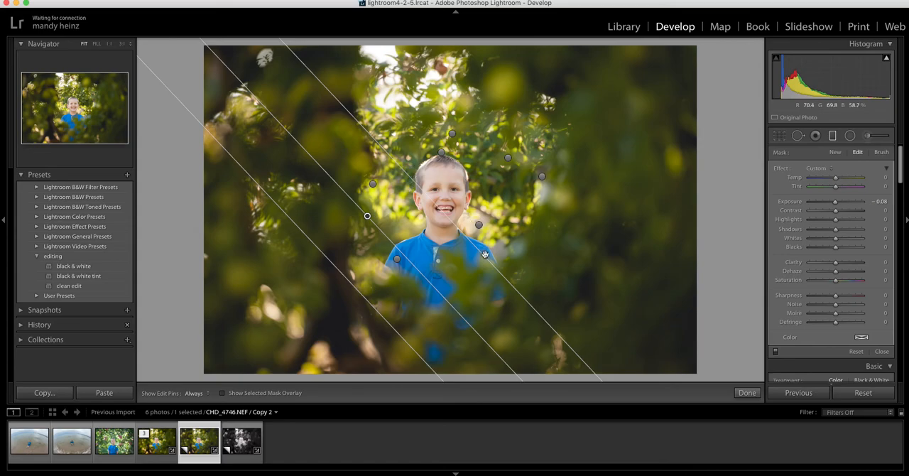
{"action": "left_click_drag", "start_coordinate": [508, 334], "coordinate": [504, 193]}
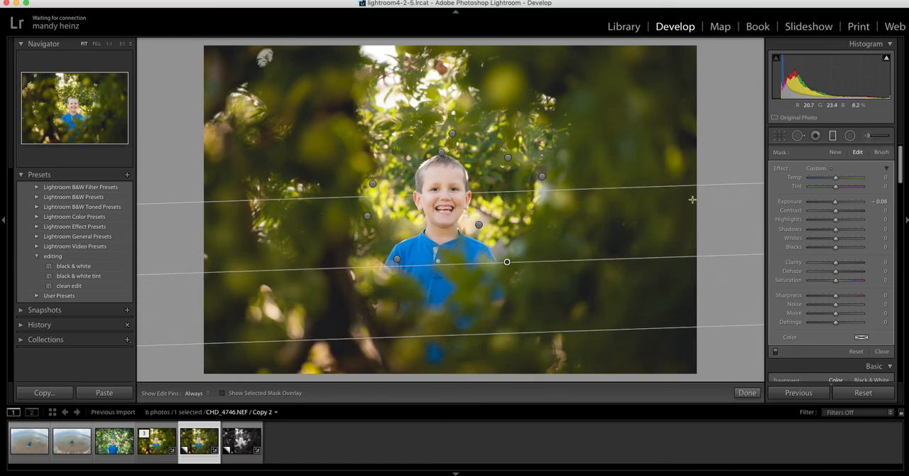
Draw a new graduated filter from the bright leaves down to the boy's head and set its Highlights to −18.
{"action": "left_click", "coordinate": [836, 152]}
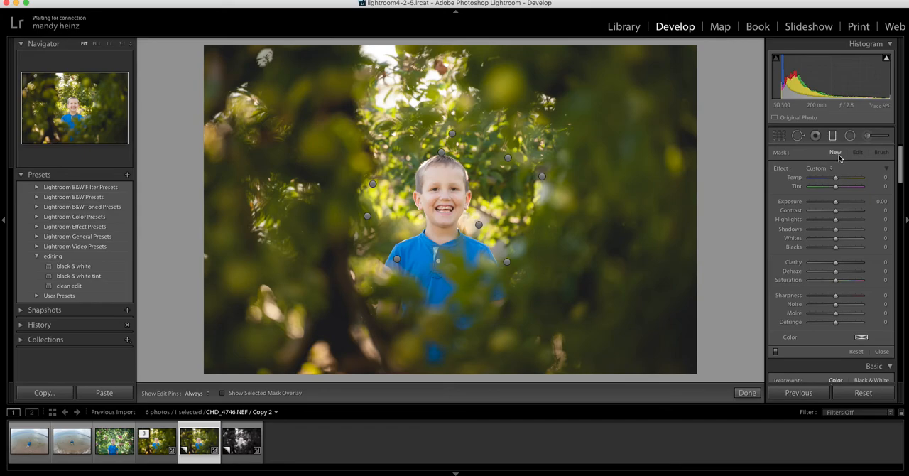
{"action": "mouse_move", "coordinate": [888, 60]}
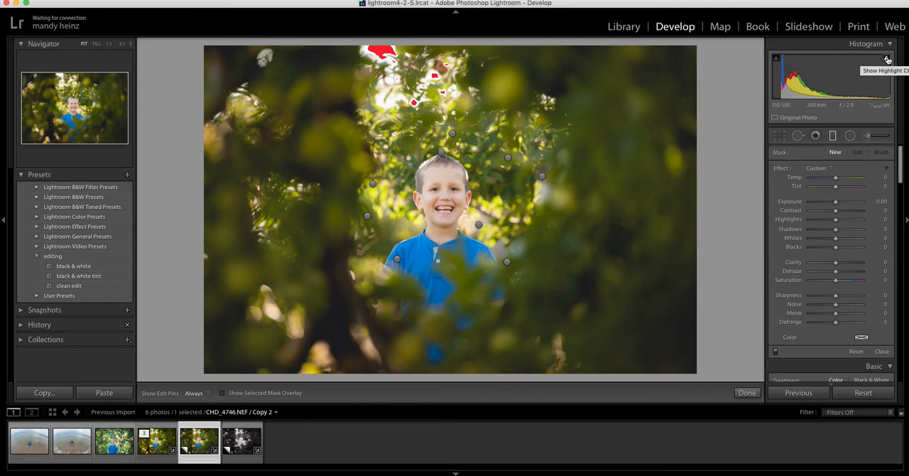
{"action": "left_click_drag", "start_coordinate": [437, 88], "coordinate": [440, 169]}
{"action": "left_click_drag", "start_coordinate": [836, 220], "coordinate": [831, 222]}
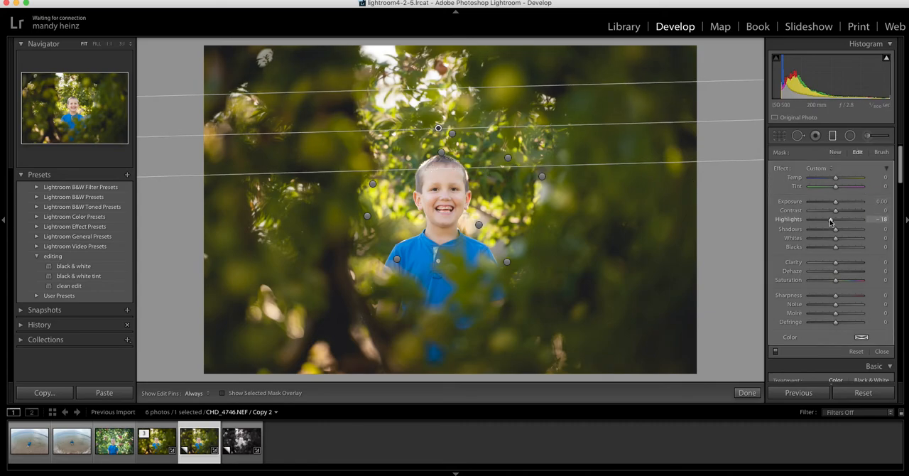
Add five more graduated filters at Highlights −18 from the left, right and corner areas around the boy.
{"action": "left_click_drag", "start_coordinate": [352, 226], "coordinate": [427, 211]}
{"action": "left_click_drag", "start_coordinate": [552, 266], "coordinate": [478, 195]}
{"action": "left_click_drag", "start_coordinate": [579, 120], "coordinate": [456, 174]}
{"action": "left_click_drag", "start_coordinate": [385, 101], "coordinate": [437, 195]}
{"action": "left_click_drag", "start_coordinate": [367, 337], "coordinate": [430, 149]}
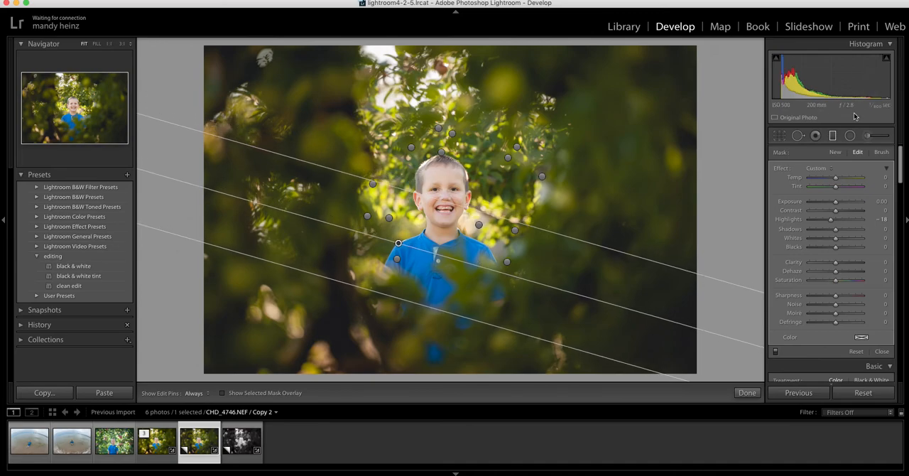
Draw a new graduated filter from the dark foliage on the photo's right toward the boy's face and give it a pale yellow color.
{"action": "left_click", "coordinate": [835, 153]}
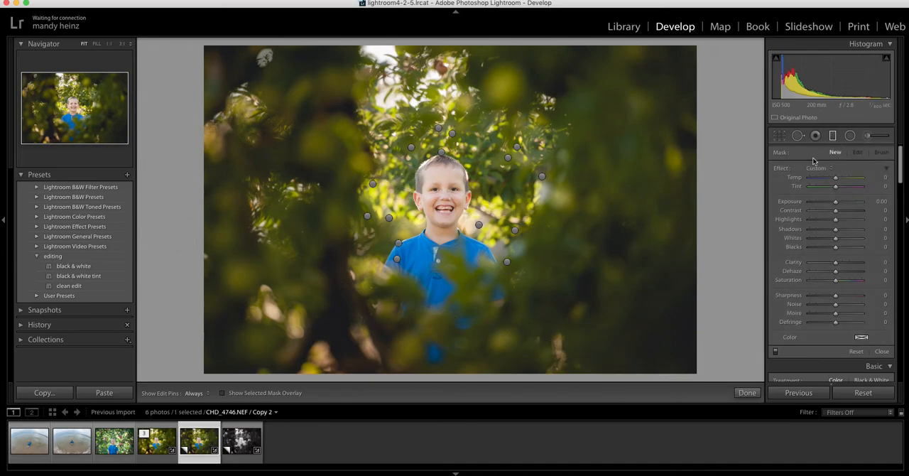
{"action": "left_click_drag", "start_coordinate": [605, 205], "coordinate": [465, 206]}
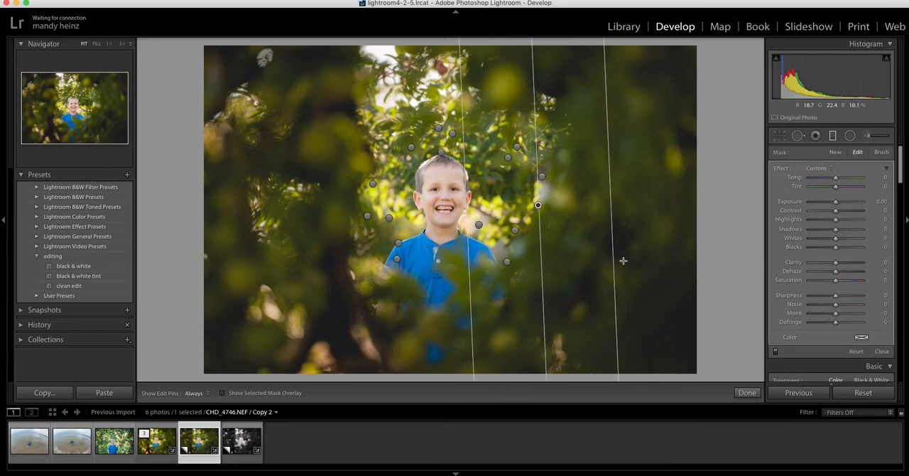
{"action": "left_click", "coordinate": [863, 339]}
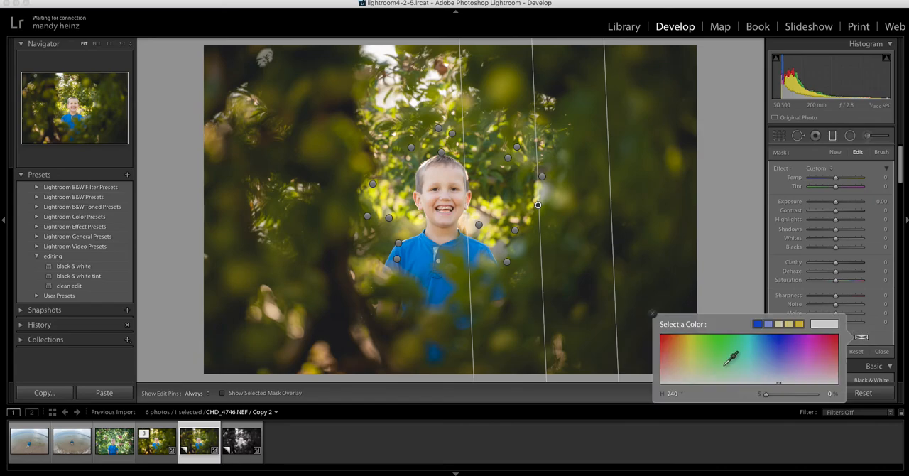
{"action": "left_click", "coordinate": [684, 380]}
{"action": "left_click", "coordinate": [507, 100]}
Draw seven more tinted graduated filters from all sides toward the boy and close the Graduated Filter tool.
{"action": "left_click_drag", "start_coordinate": [510, 95], "coordinate": [478, 161]}
{"action": "left_click_drag", "start_coordinate": [417, 106], "coordinate": [418, 161]}
{"action": "left_click_drag", "start_coordinate": [344, 183], "coordinate": [404, 200]}
{"action": "left_click_drag", "start_coordinate": [283, 250], "coordinate": [405, 230]}
{"action": "left_click_drag", "start_coordinate": [491, 352], "coordinate": [499, 213]}
{"action": "left_click_drag", "start_coordinate": [580, 274], "coordinate": [522, 237]}
{"action": "left_click_drag", "start_coordinate": [302, 337], "coordinate": [358, 270]}
{"action": "left_click", "coordinate": [833, 136]}
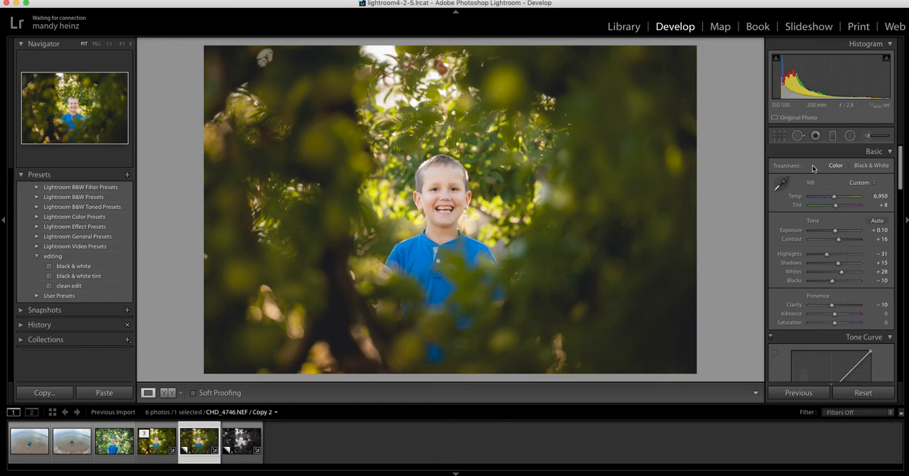
Compare the photo before and after editing side by side, and return to the single-photo view.
{"action": "left_click", "coordinate": [170, 393]}
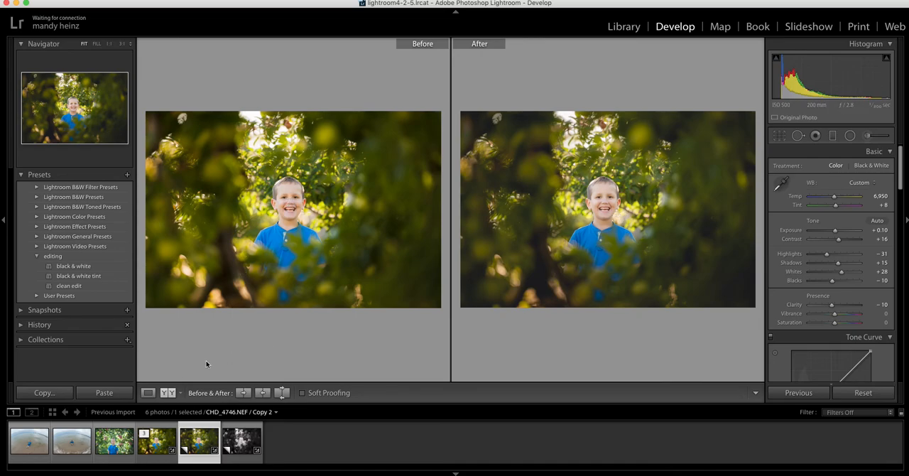
{"action": "left_click", "coordinate": [148, 393]}
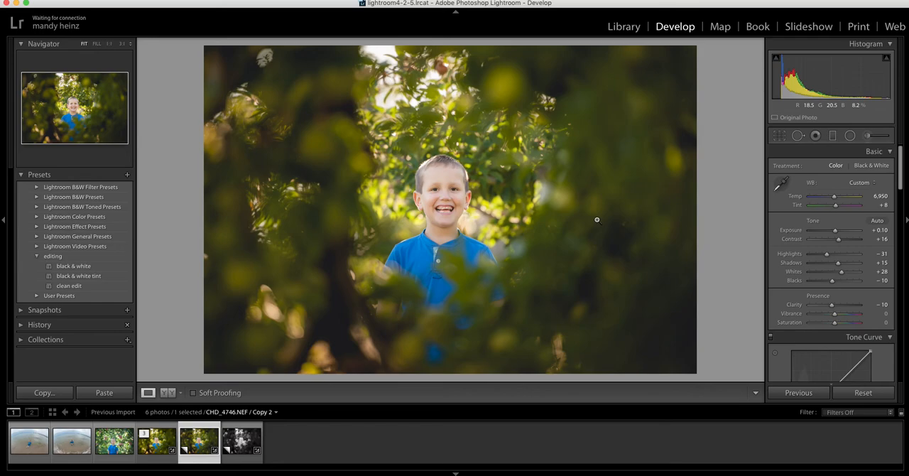
Save the current settings as a develop preset named "matte edit" in the editing folder.
{"action": "left_click", "coordinate": [104, 0]}
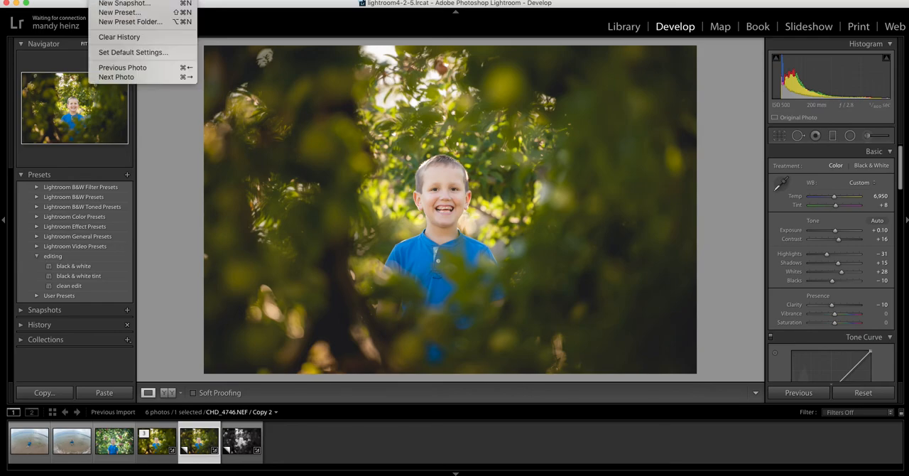
{"action": "left_click", "coordinate": [113, 13]}
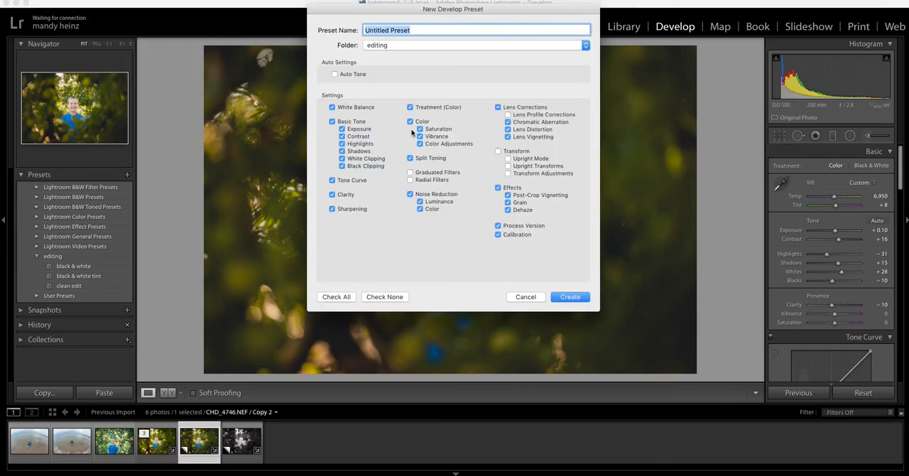
{"action": "type", "text": "matte edit"}
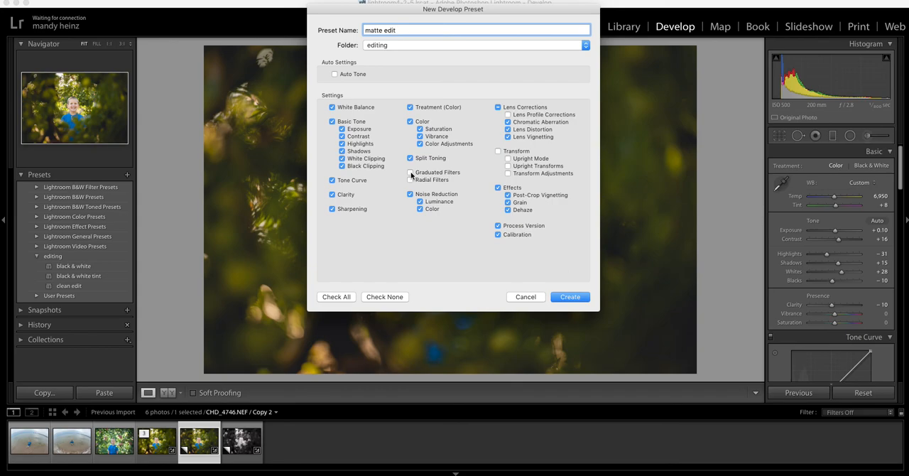
{"action": "left_click", "coordinate": [571, 297]}
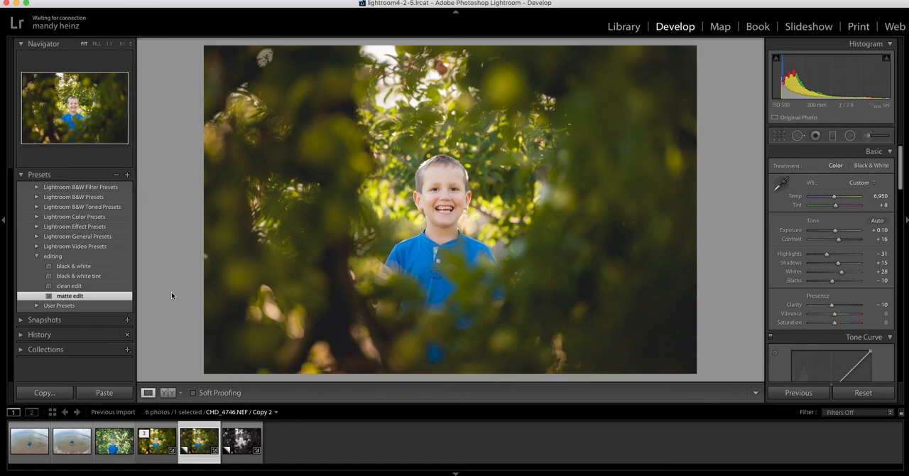